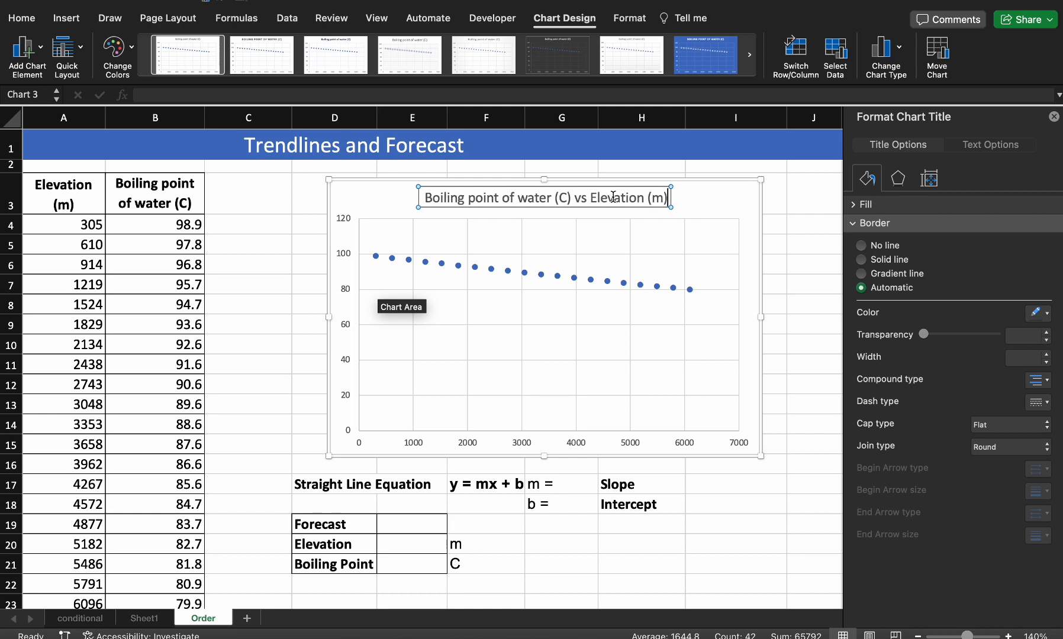
Step: Add a vertical axis title reading "Boiling point of water (C)", reusing the wording from the chart title
left_click_drag(586, 197, 332, 340)
key("super+c")
left_click(332, 340)
left_click(25, 52)
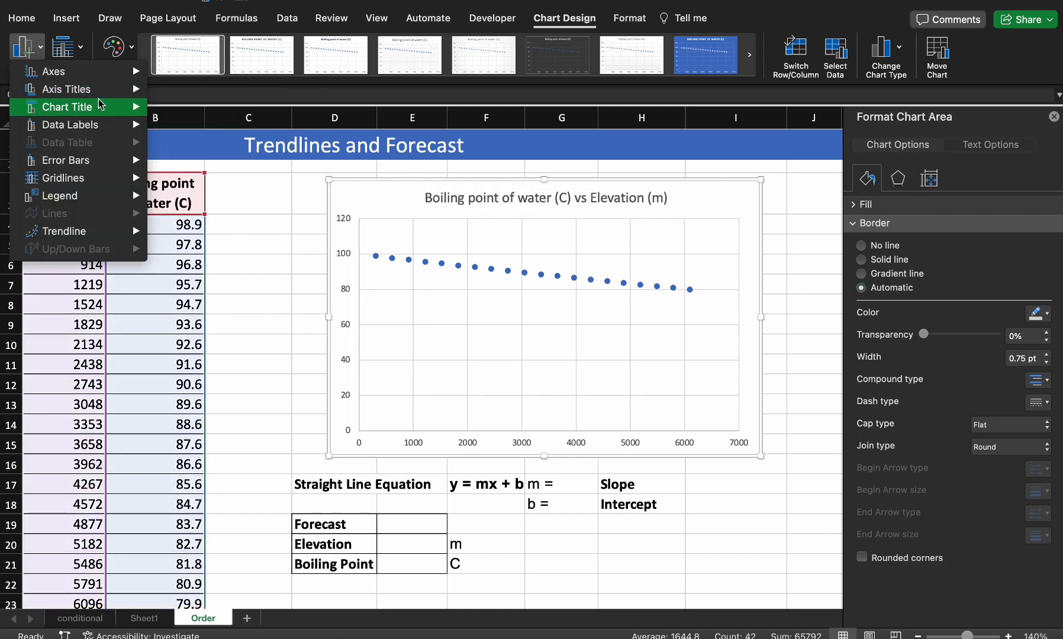
mouse_move(89, 88)
left_click(226, 121)
key("super+v")
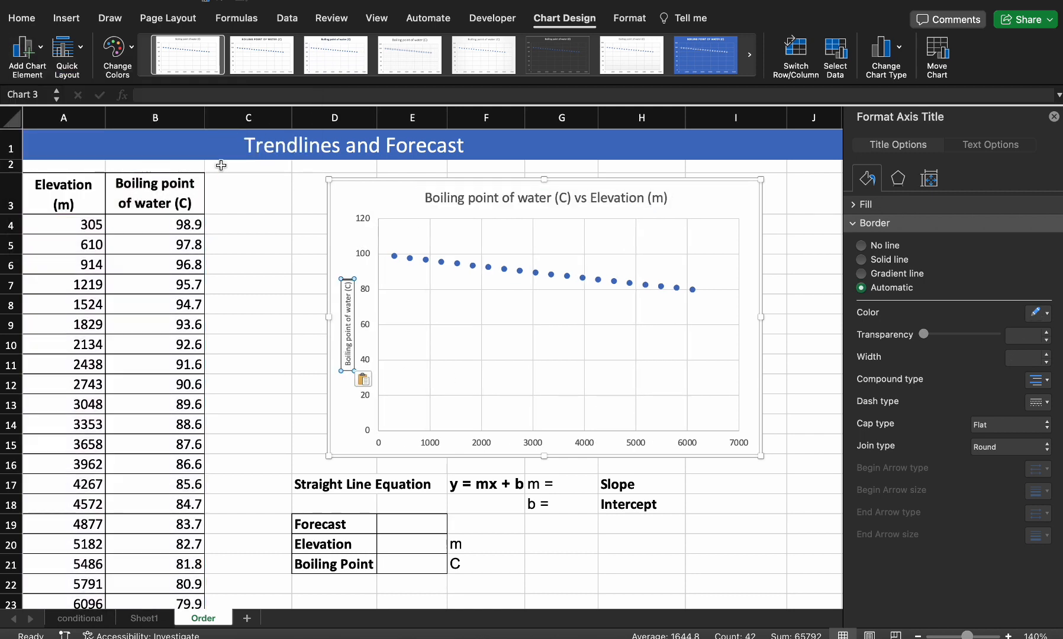
Step: Add a horizontal axis title to the chart reading "Elevation (m)"
left_click(25, 52)
mouse_move(89, 88)
left_click(232, 97)
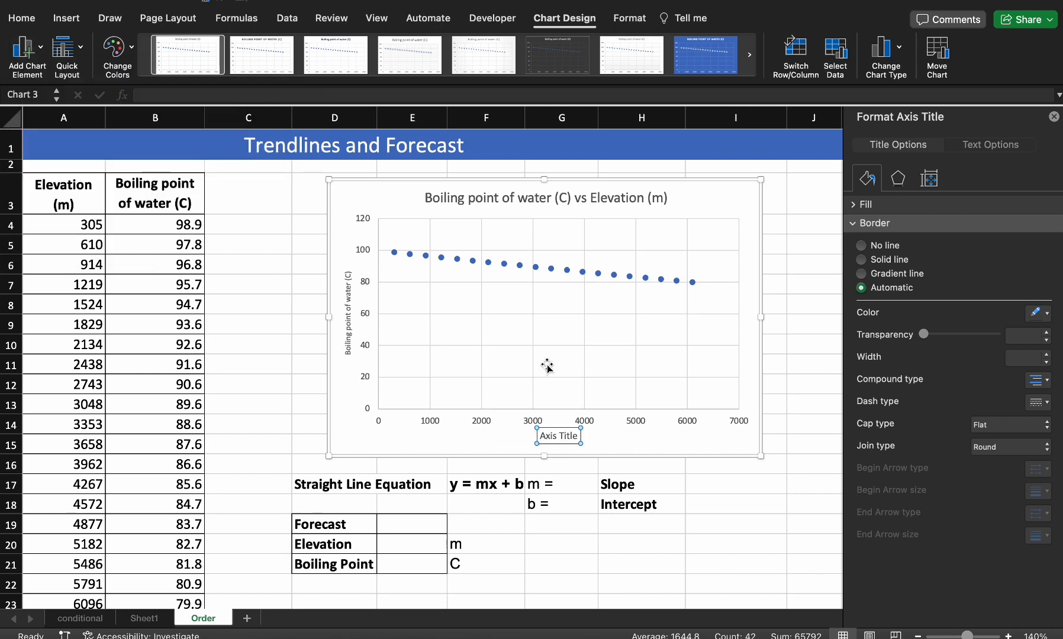
triple_click(572, 437)
key("BackSpace")
type("Elevation (m)")
left_click(635, 344)
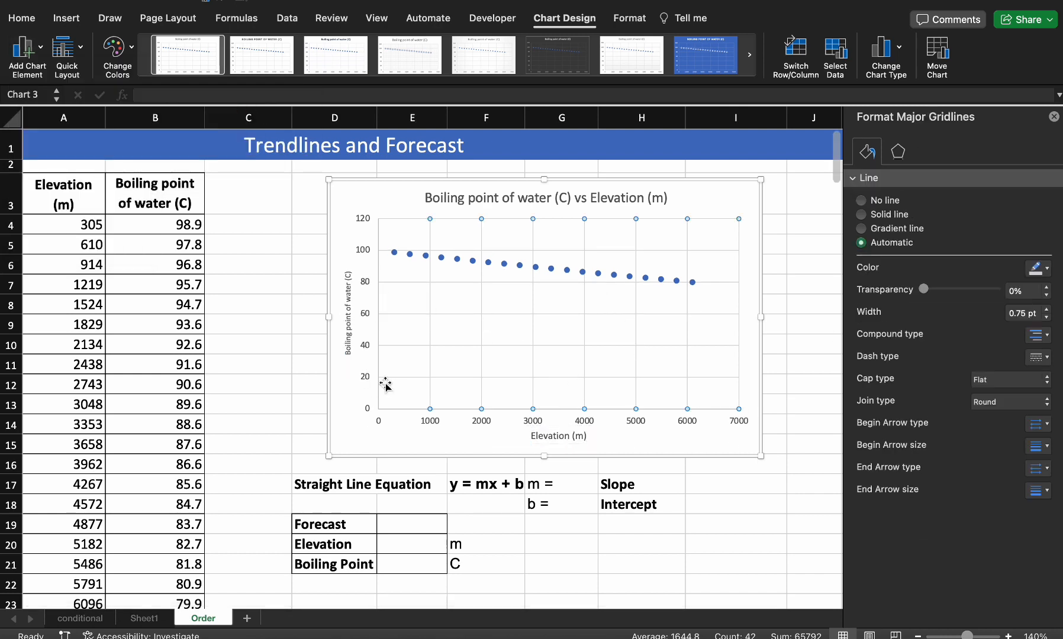
Step: Set the minimum bound of the chart's vertical axis to 70
left_click(383, 385)
left_click(960, 178)
left_click(888, 204)
left_click(994, 253)
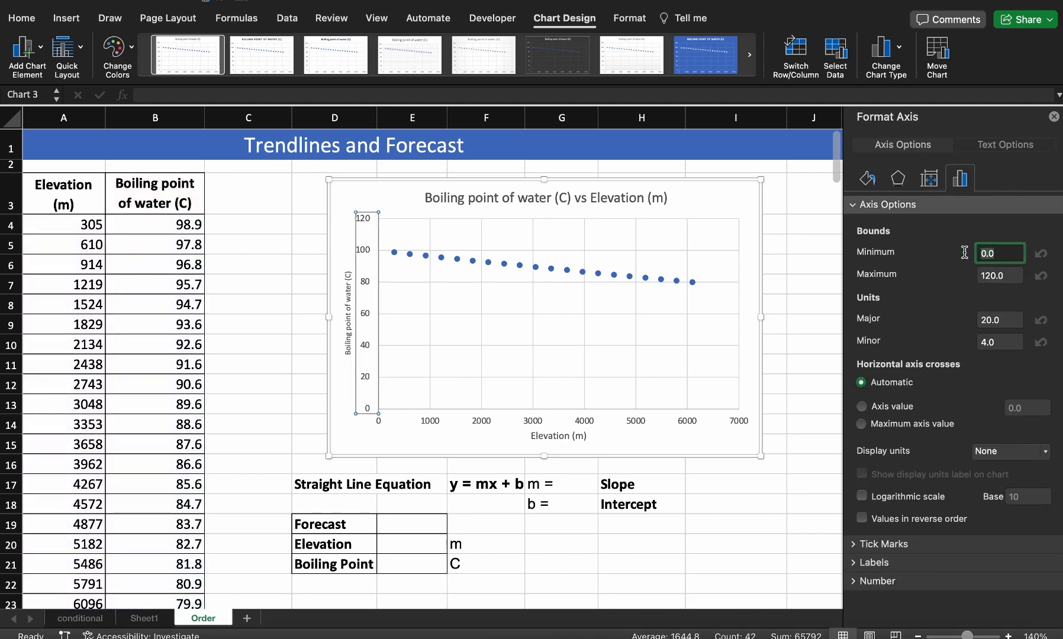
key("Return")
Step: Add a linear trendline to the boiling point series, displaying its equation and R-squared value on the chart
left_click(495, 288)
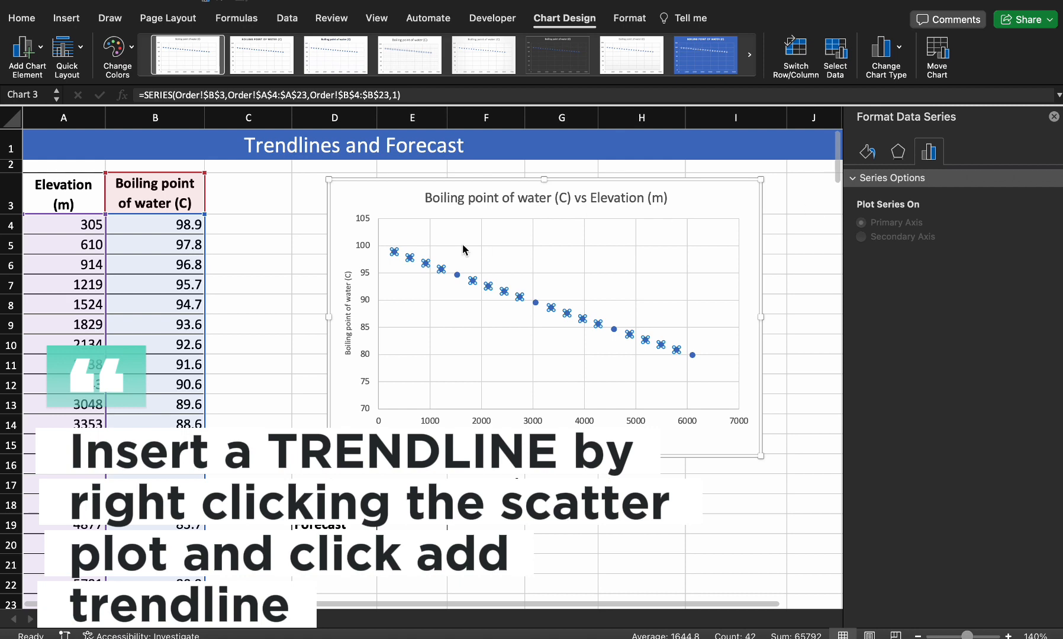
right_click(488, 289)
left_click(524, 413)
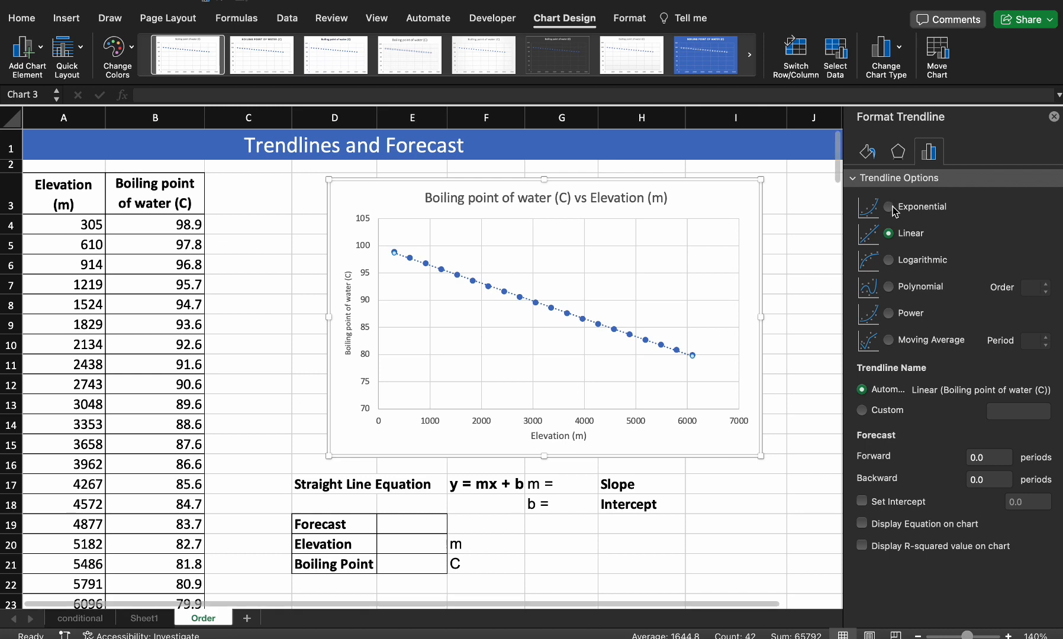
left_click(892, 210)
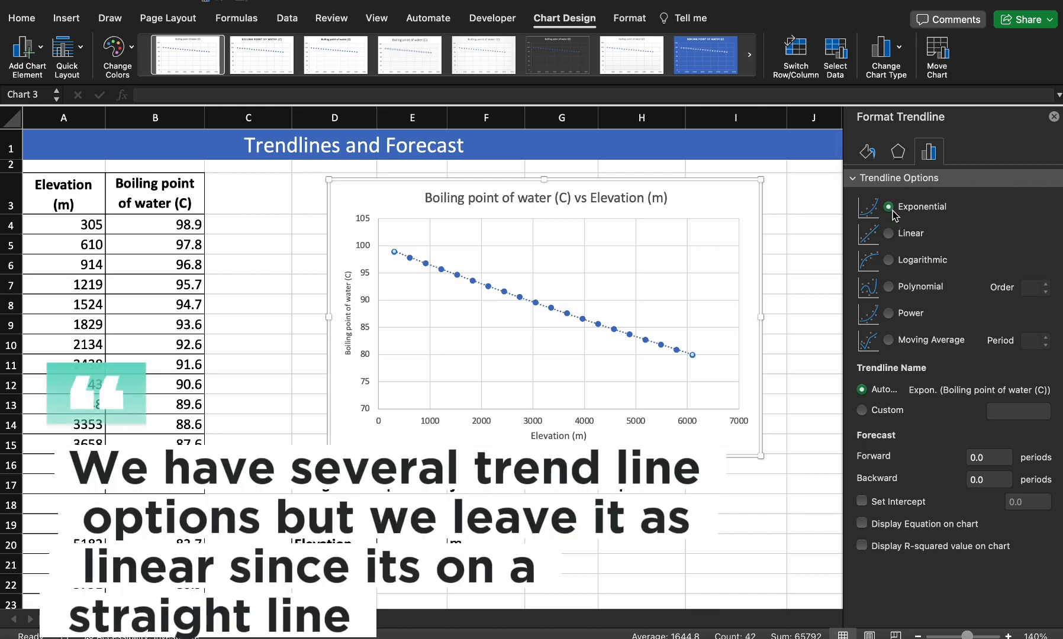
left_click(892, 234)
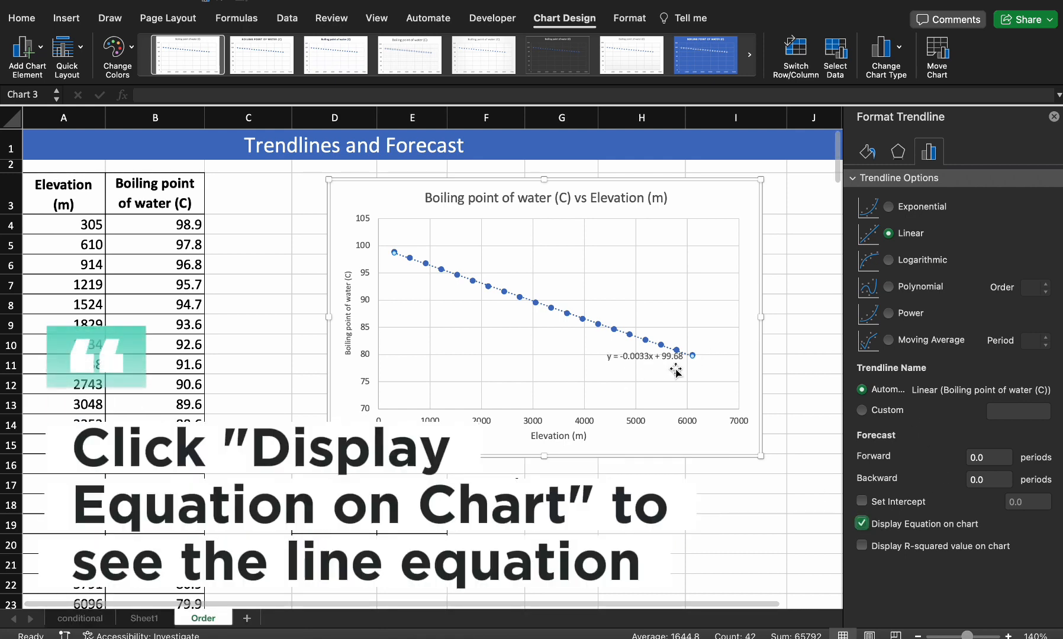
left_click(864, 546)
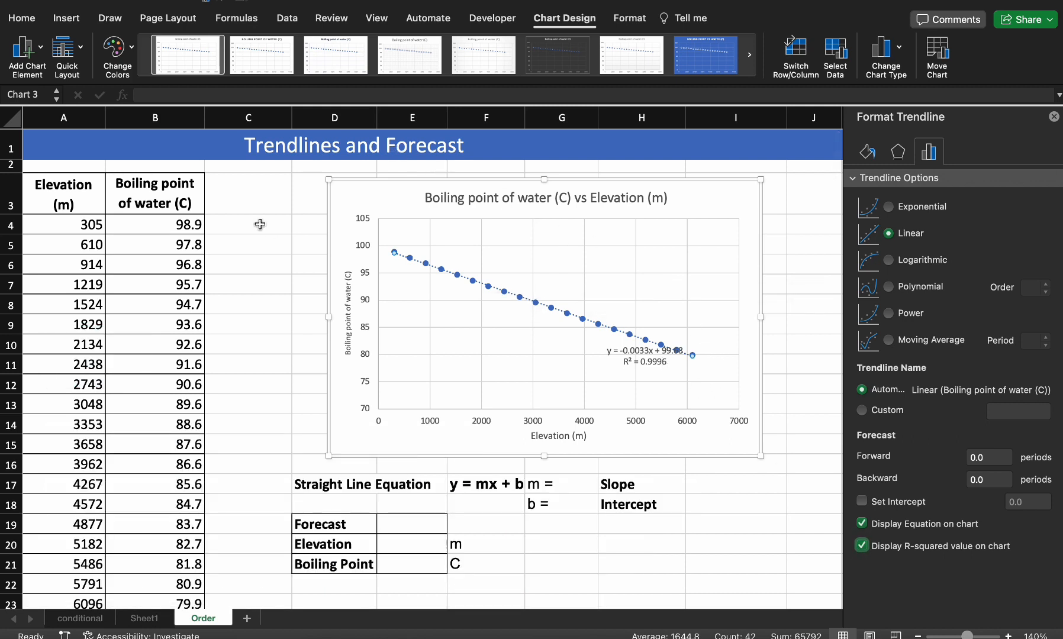
Step: Set the trendline equation label's font size to 12 and move the label below the trendline, clear of the data points
left_click(629, 363)
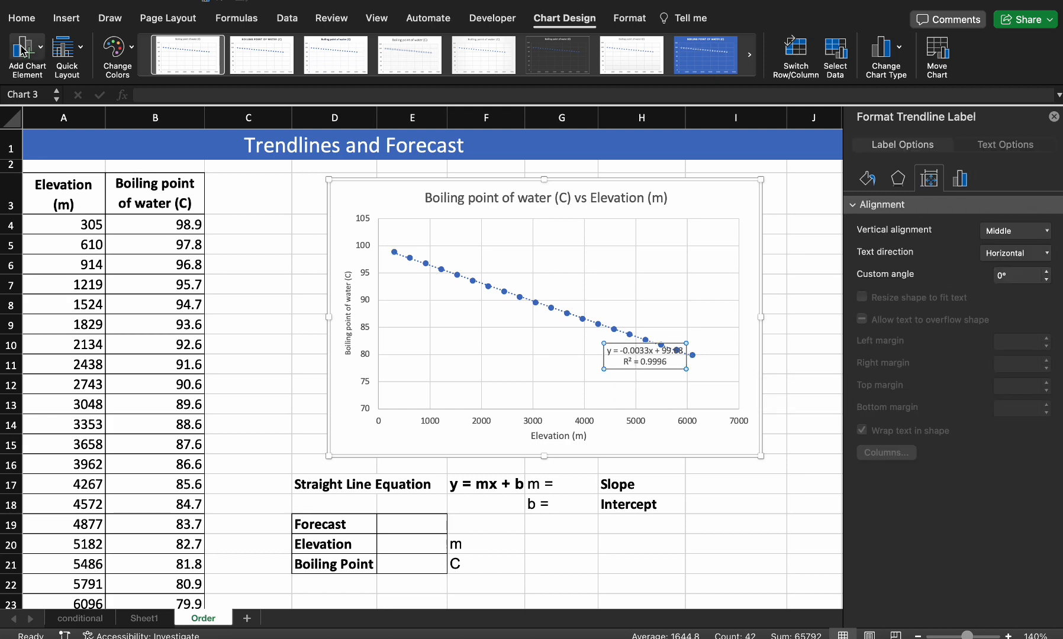
left_click(66, 19)
left_click(22, 17)
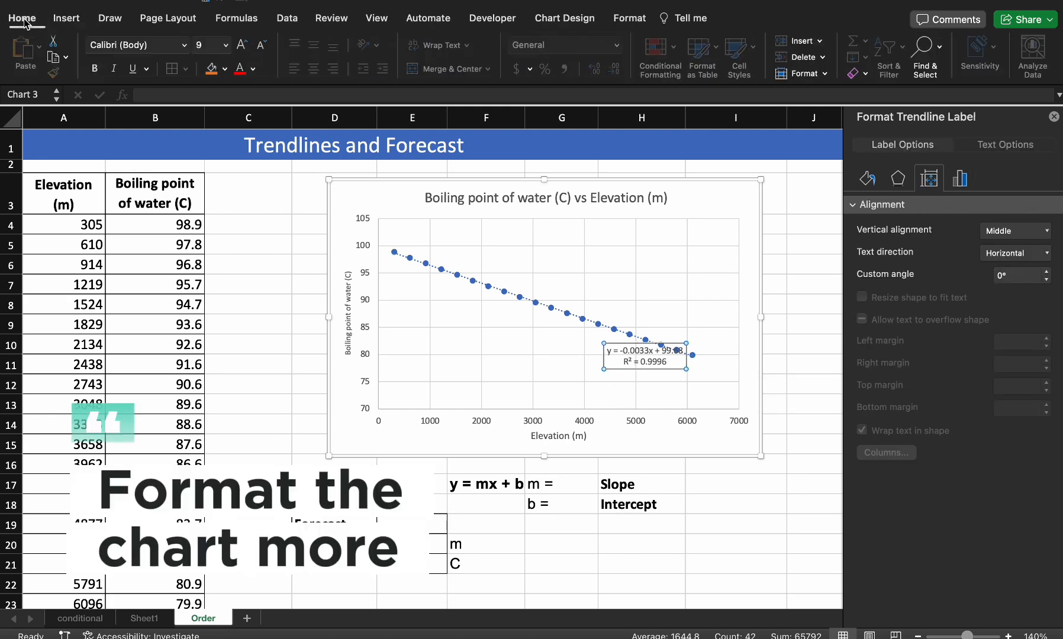
left_click(223, 52)
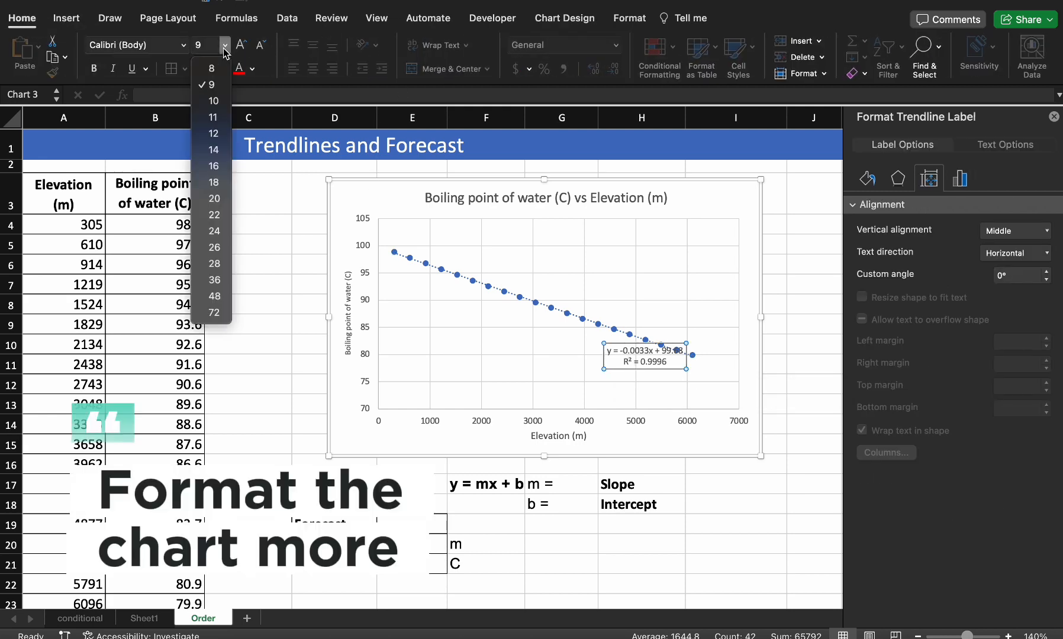
left_click(214, 135)
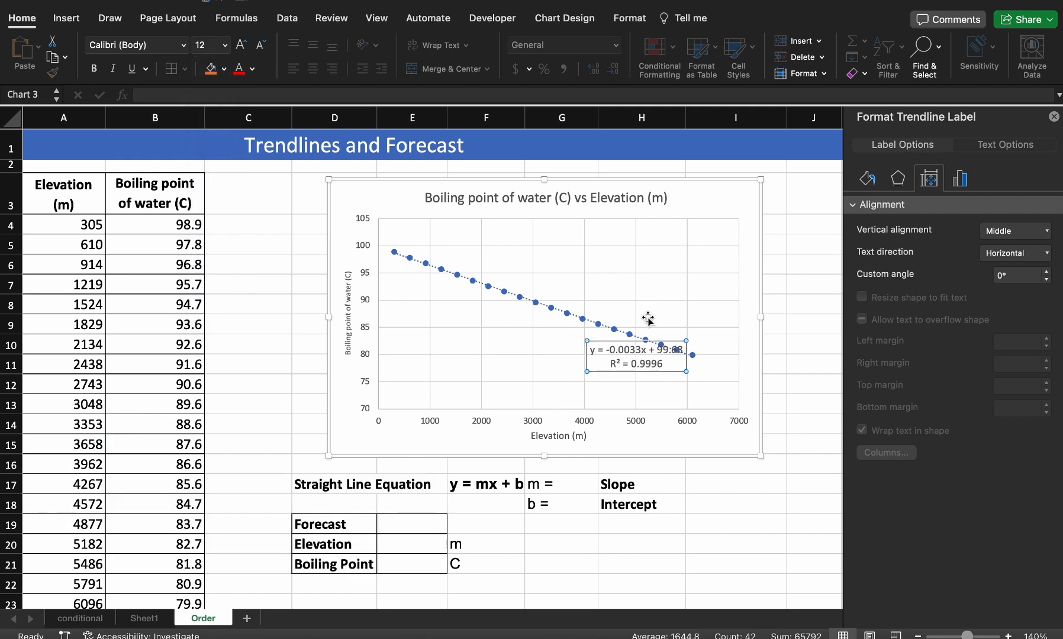
left_click_drag(624, 344, 598, 365)
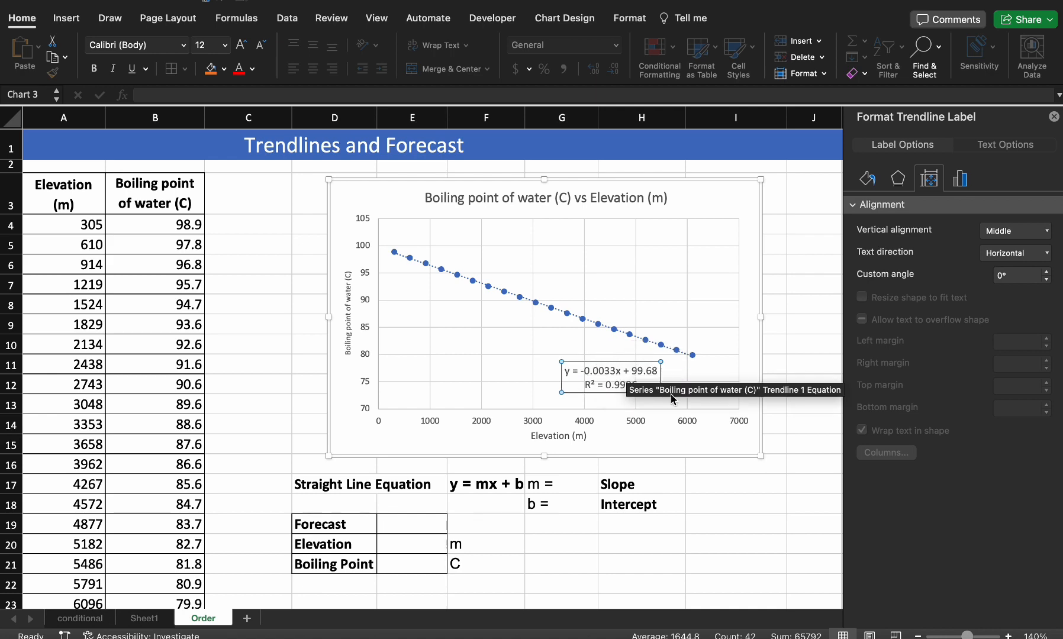
Step: Change the trendline's dash type to a solid line
left_click(679, 368)
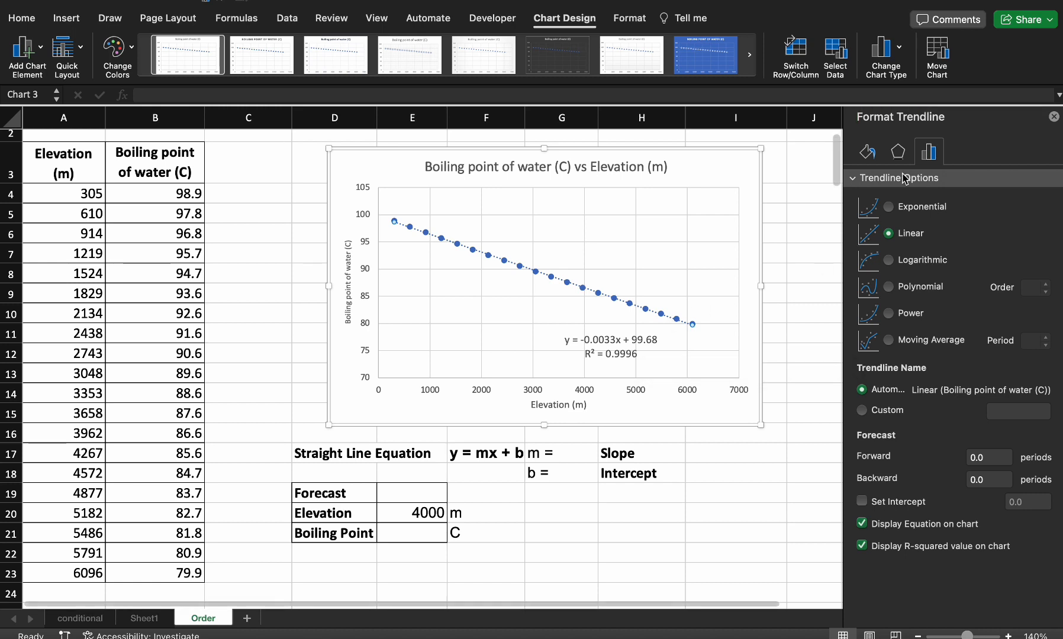
left_click(867, 153)
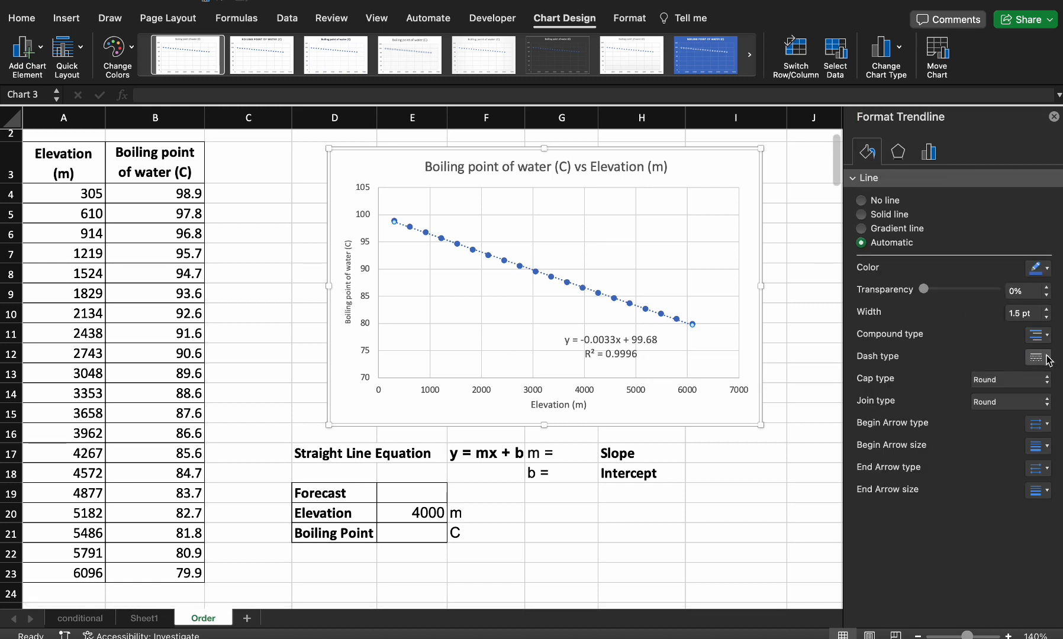
left_click(1037, 358)
left_click(1005, 369)
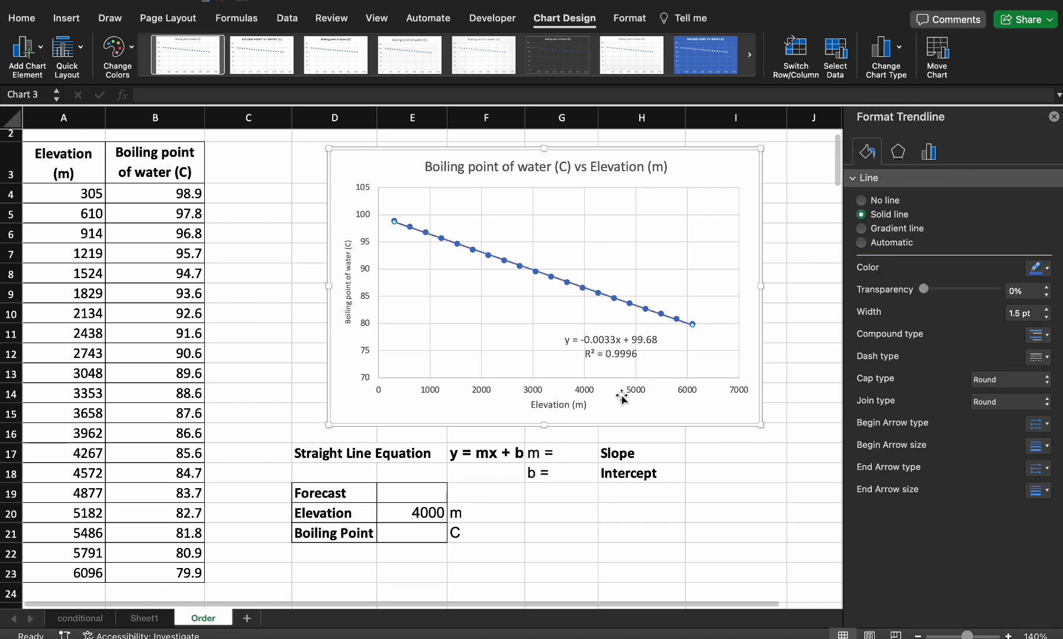
Step: Close the formatting pane and calculate the slope in I17 with =SLOPE(B4:B23,A4:A23)
left_click(715, 453)
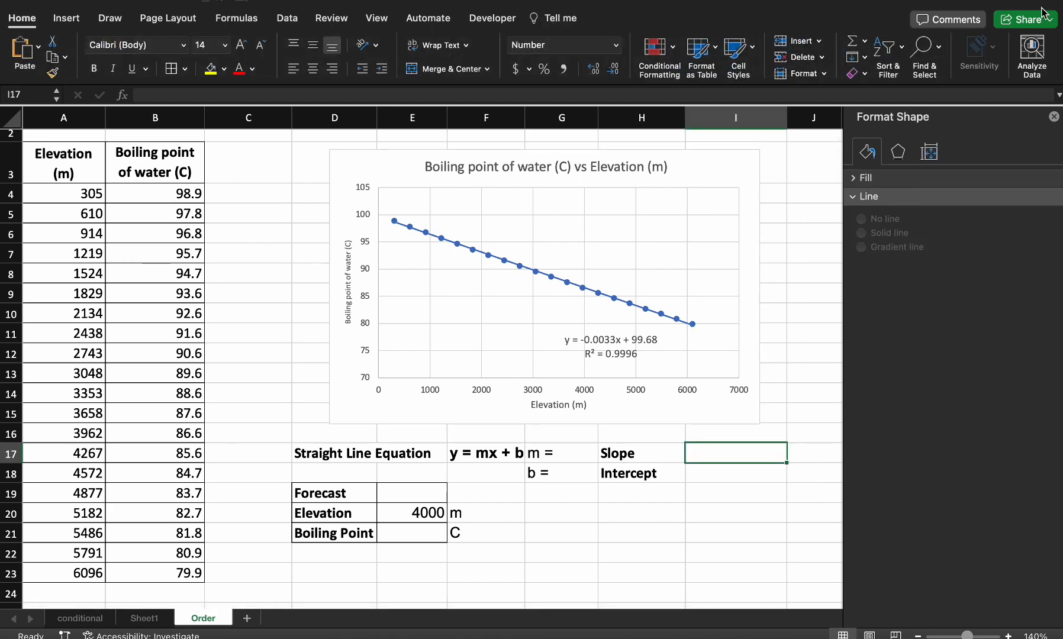
left_click(1054, 117)
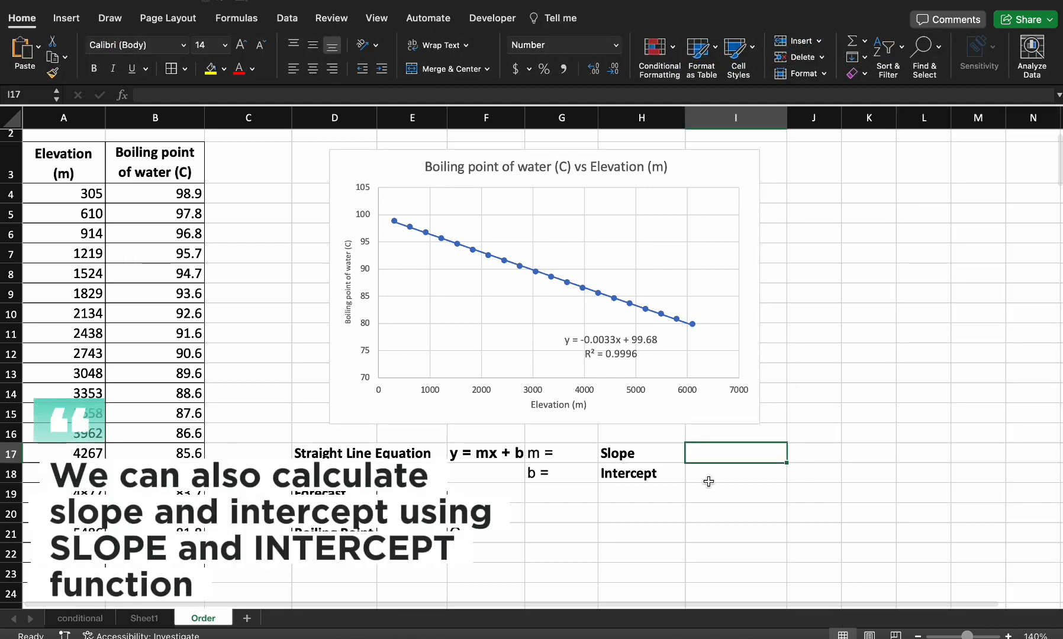
type("=slop")
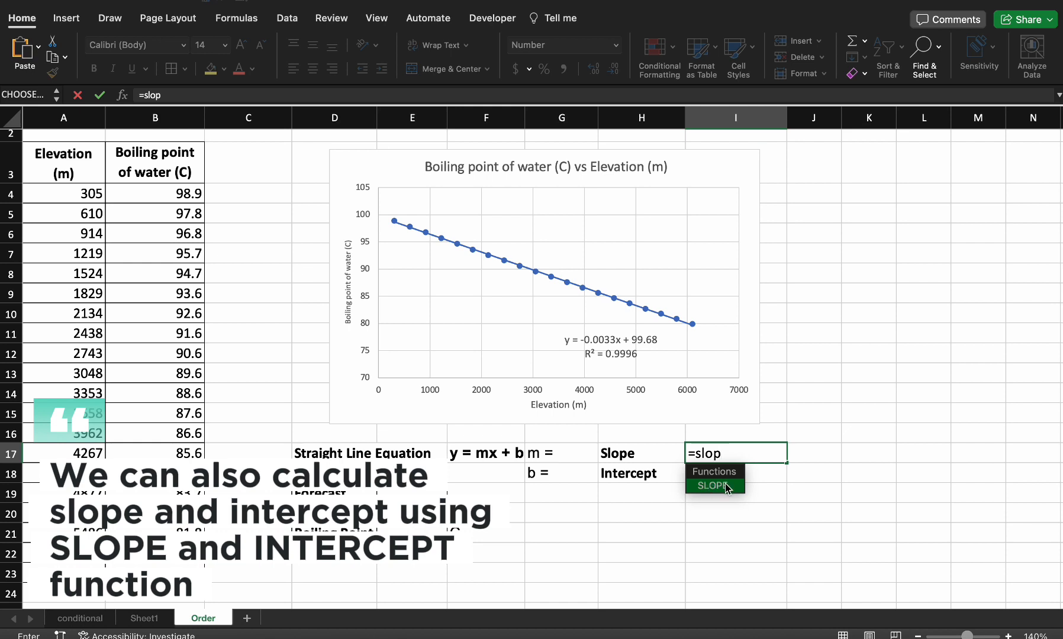
double_click(726, 486)
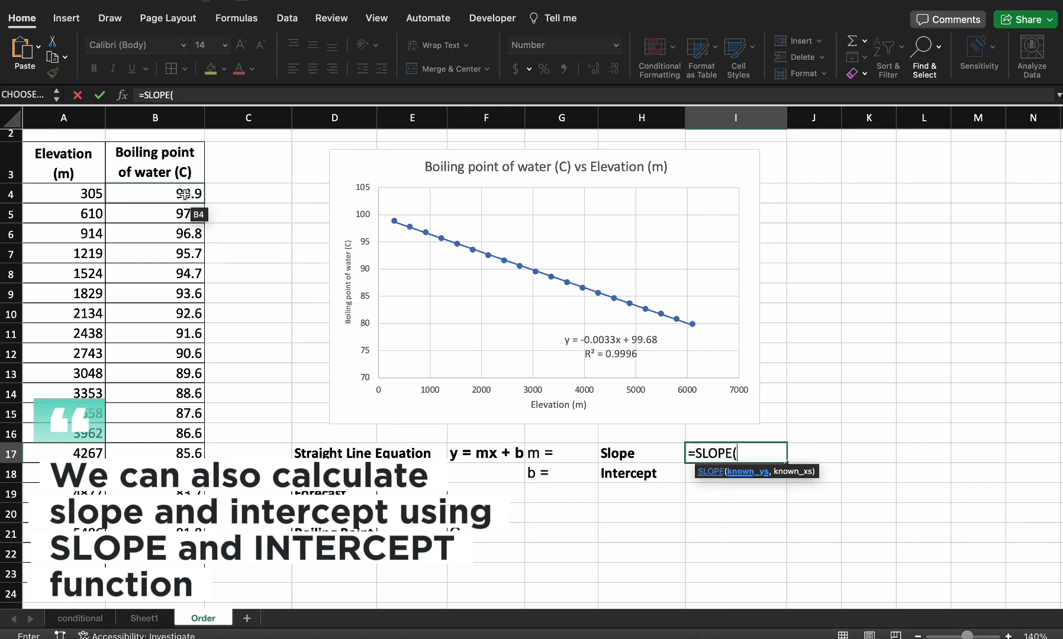
left_click_drag(178, 189, 198, 576)
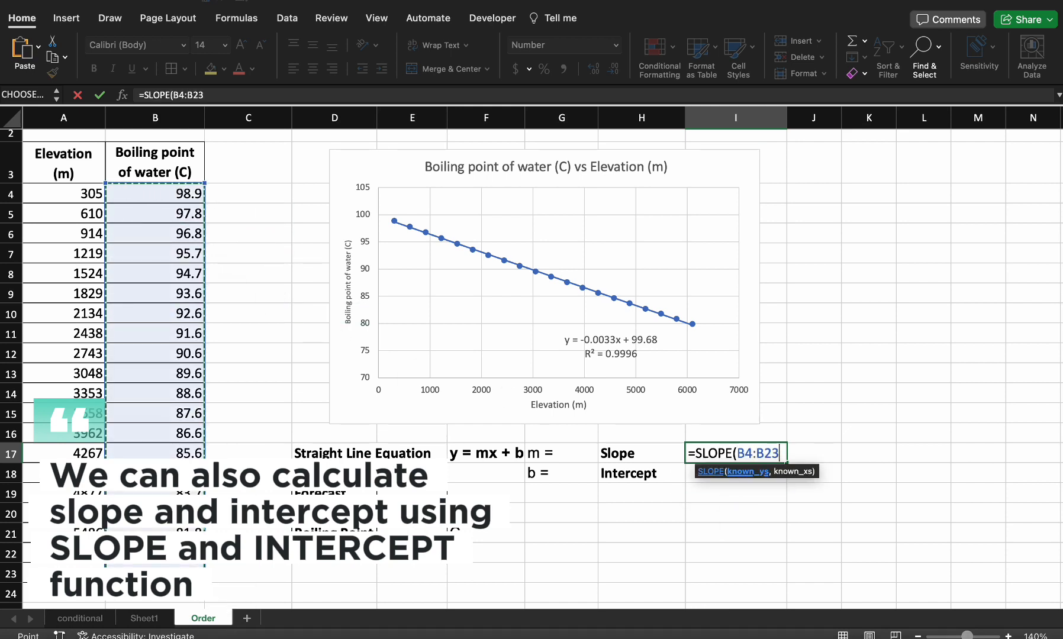
type(",")
left_click_drag(76, 195, 70, 567)
type(")")
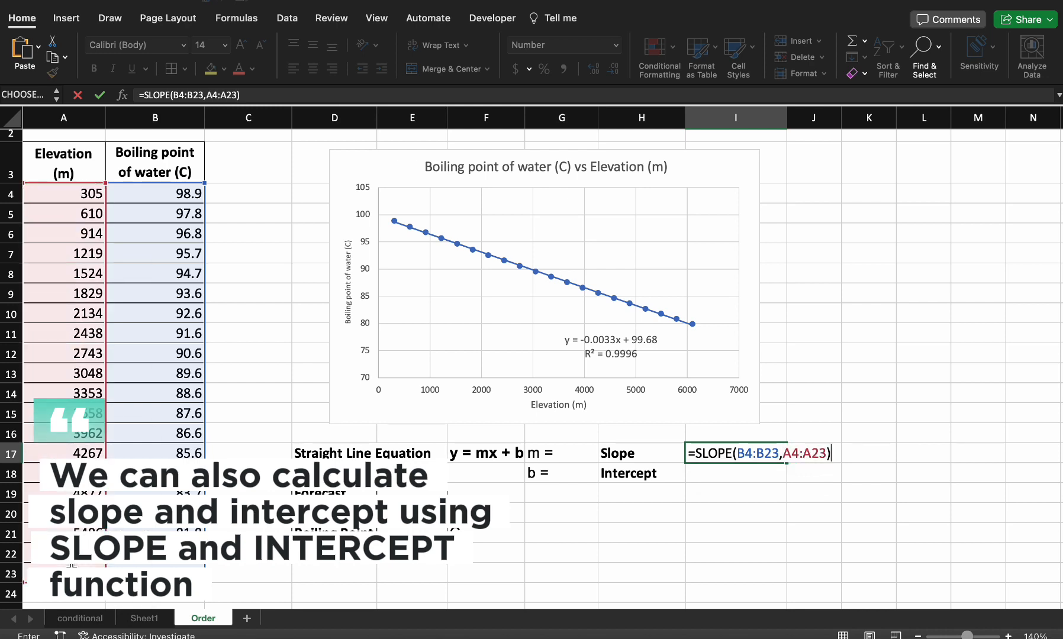
key("Return")
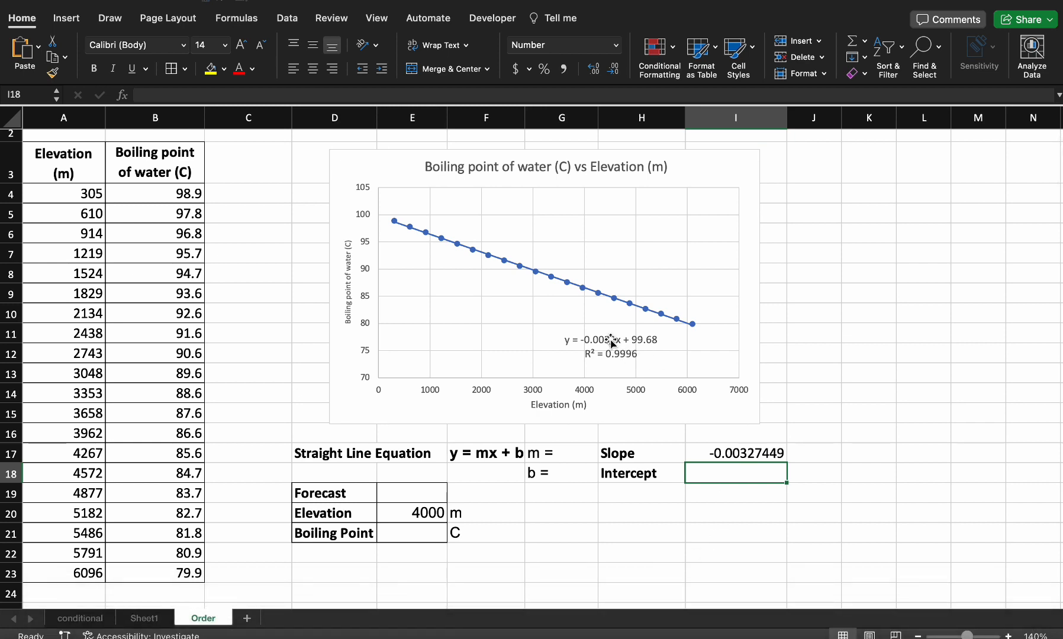
Step: Calculate the intercept in I18 with =INTERCEPT(B4:B23,A4:A23)
type("=")
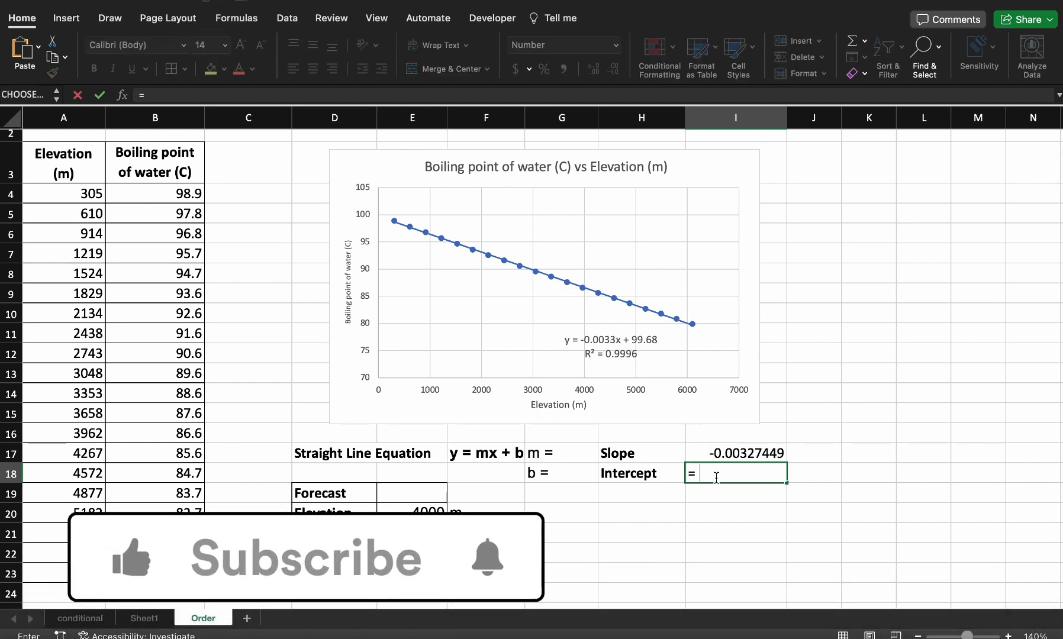
type("inte")
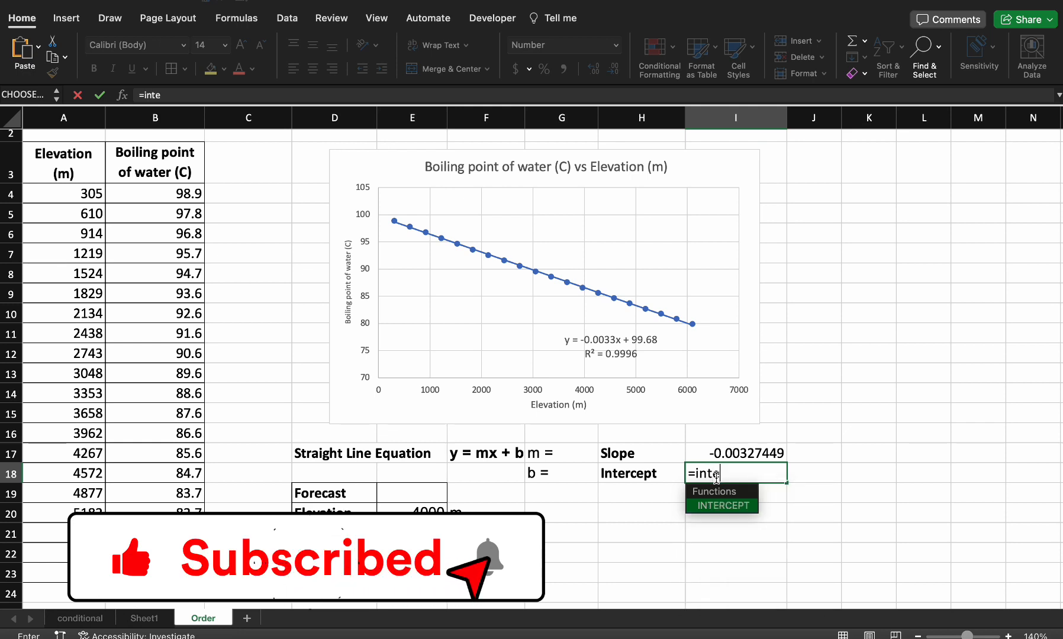
key("Tab")
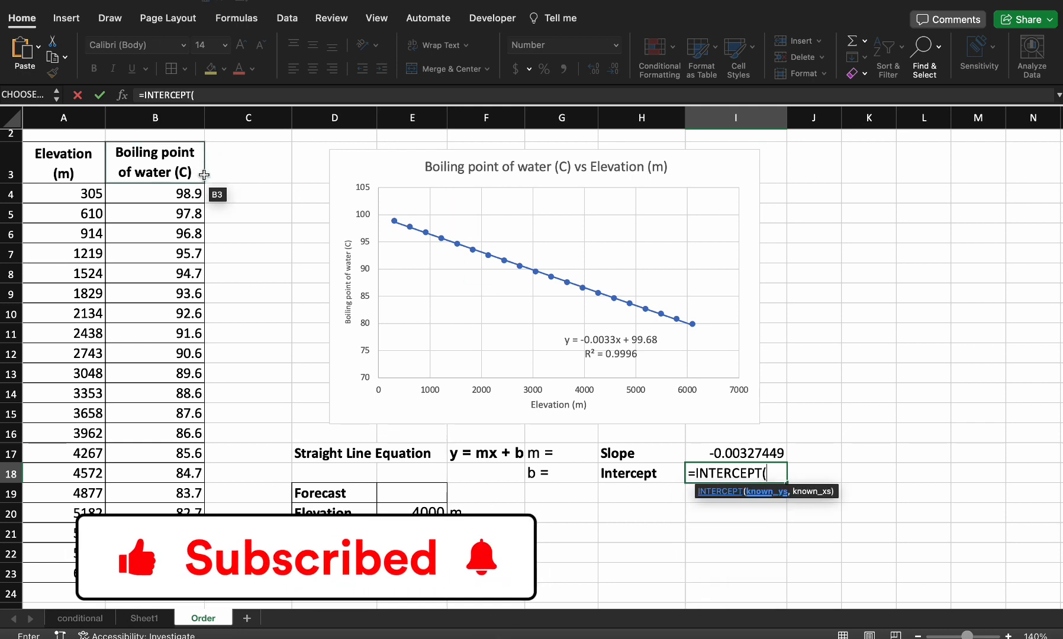
left_click_drag(179, 198, 177, 573)
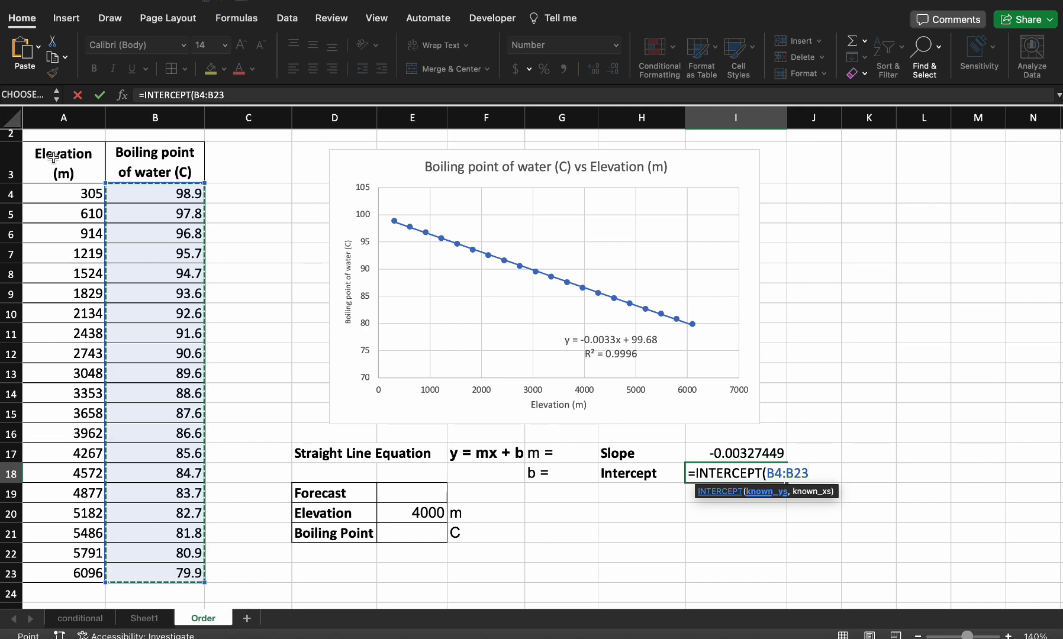
type(",")
left_click_drag(70, 195, 98, 569)
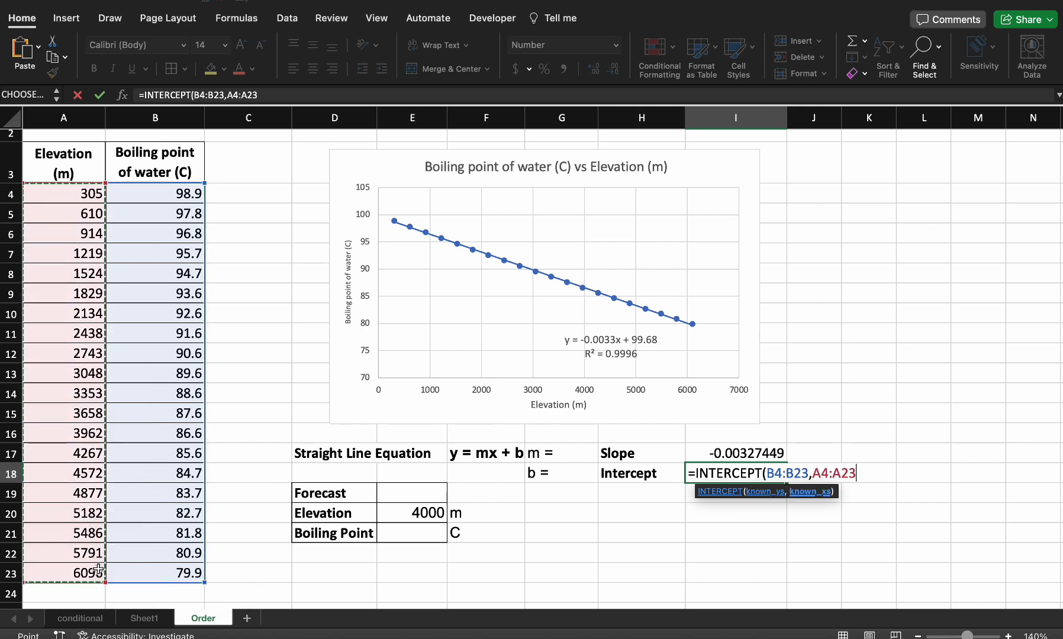
type(")")
key("Return")
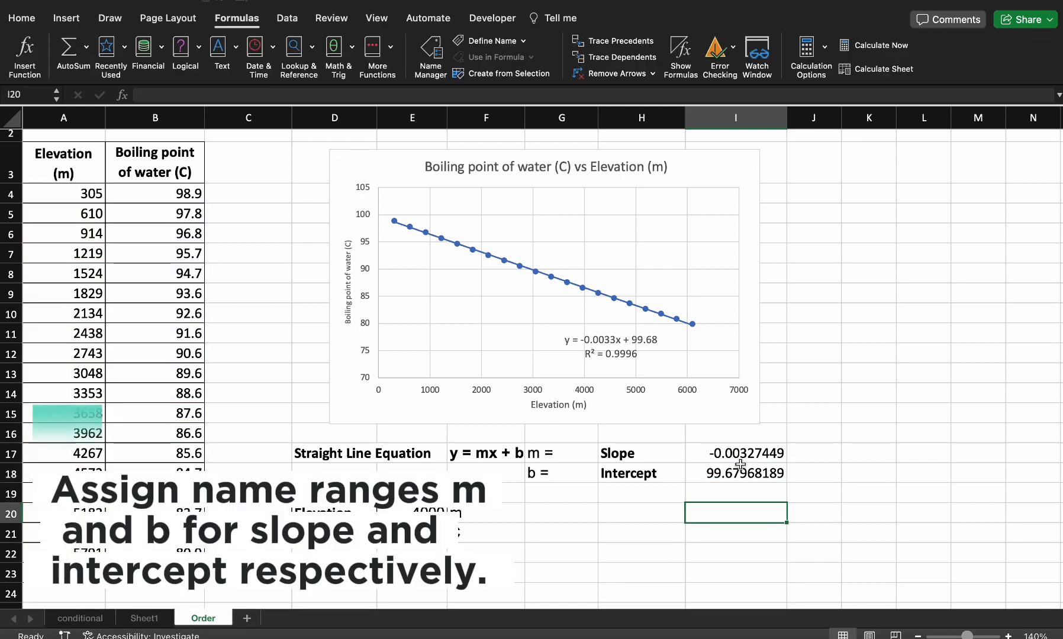
Step: Assign the range name m to the slope cell I17 and b to the intercept cell I18
left_click(743, 455)
left_click(14, 95)
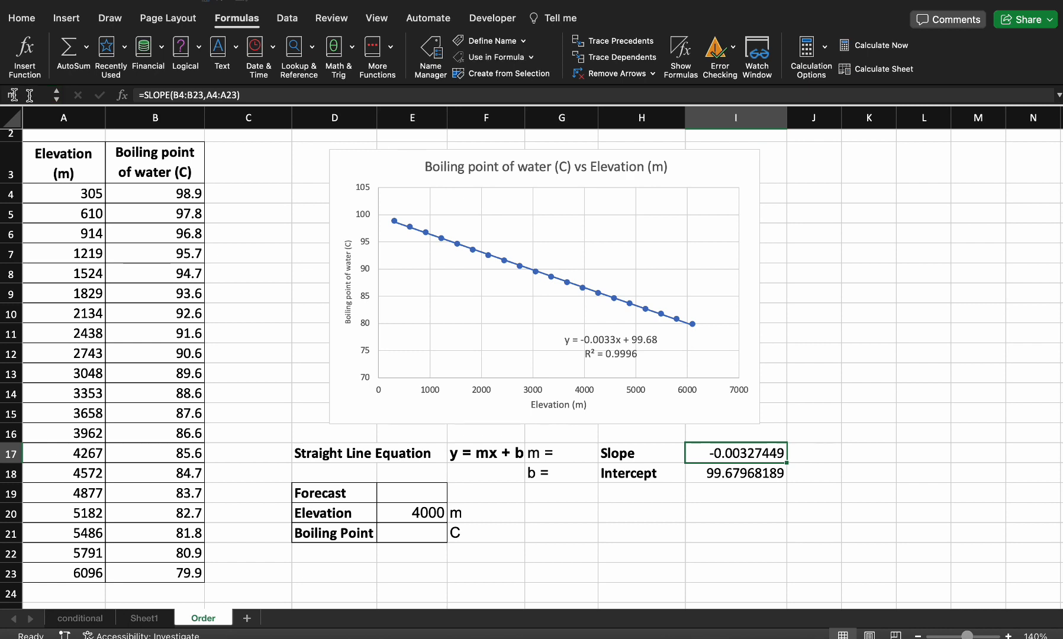
left_click(739, 468)
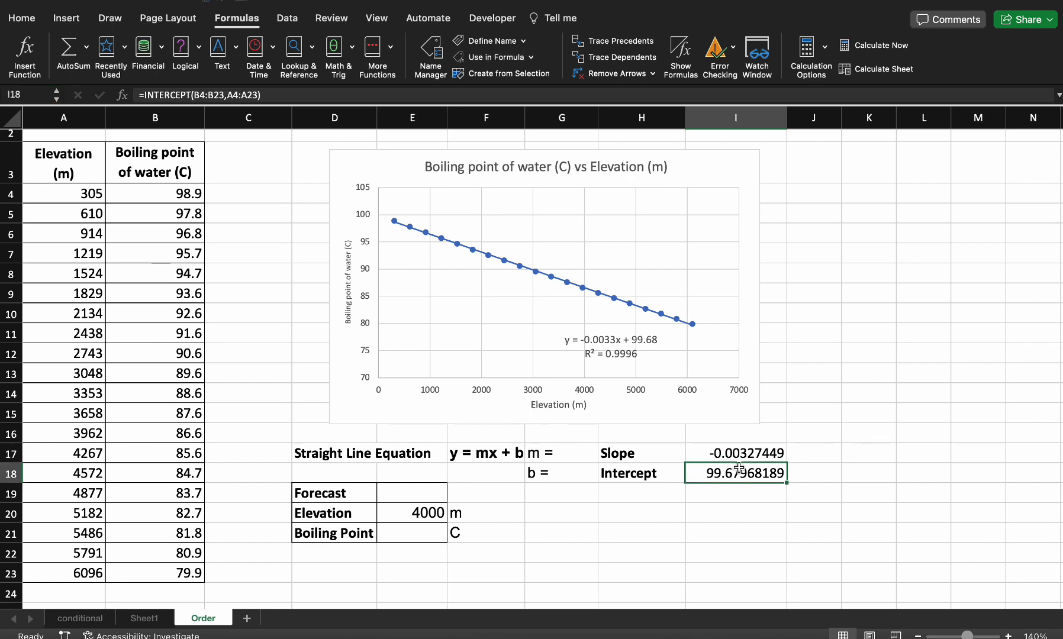
left_click(16, 96)
key("Return")
Step: Calculate the forecast boiling point in E21 with the straight-line formula =m*E20+b
left_click(342, 537)
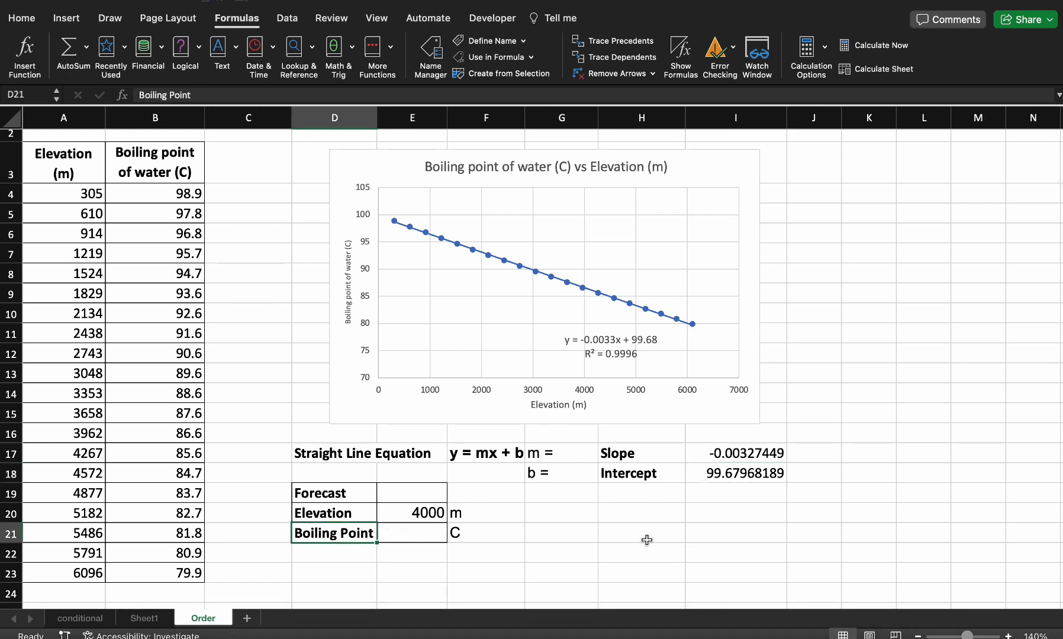
left_click(424, 528)
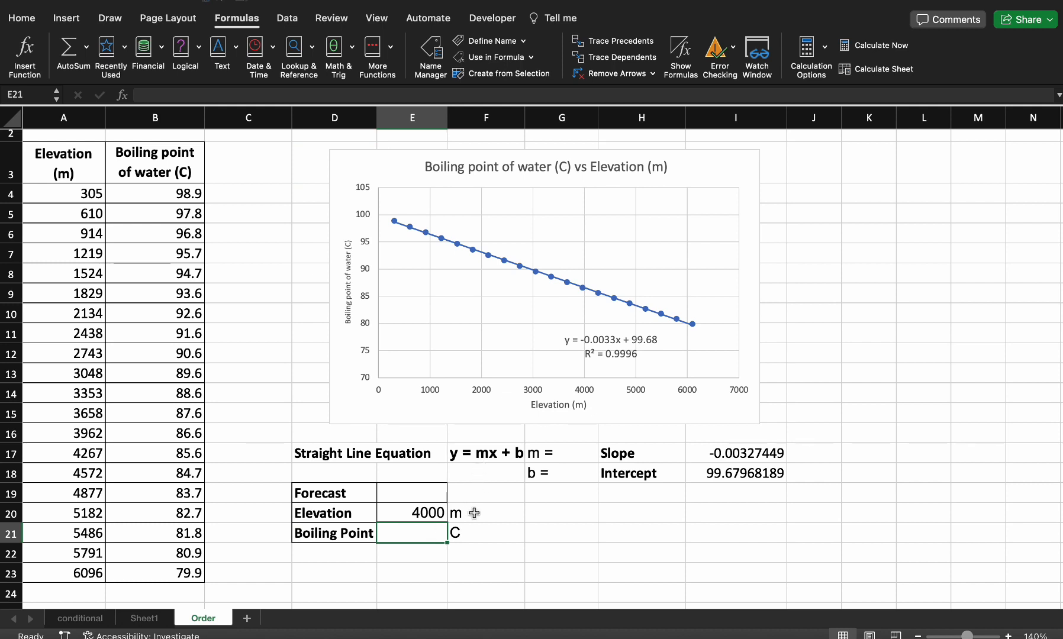
type("=")
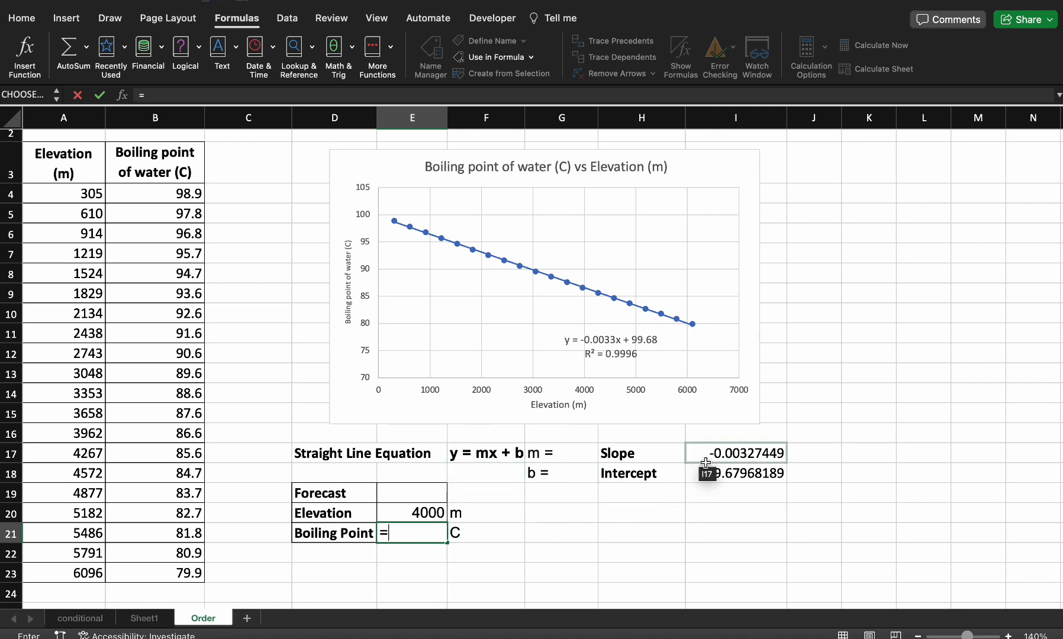
type("m")
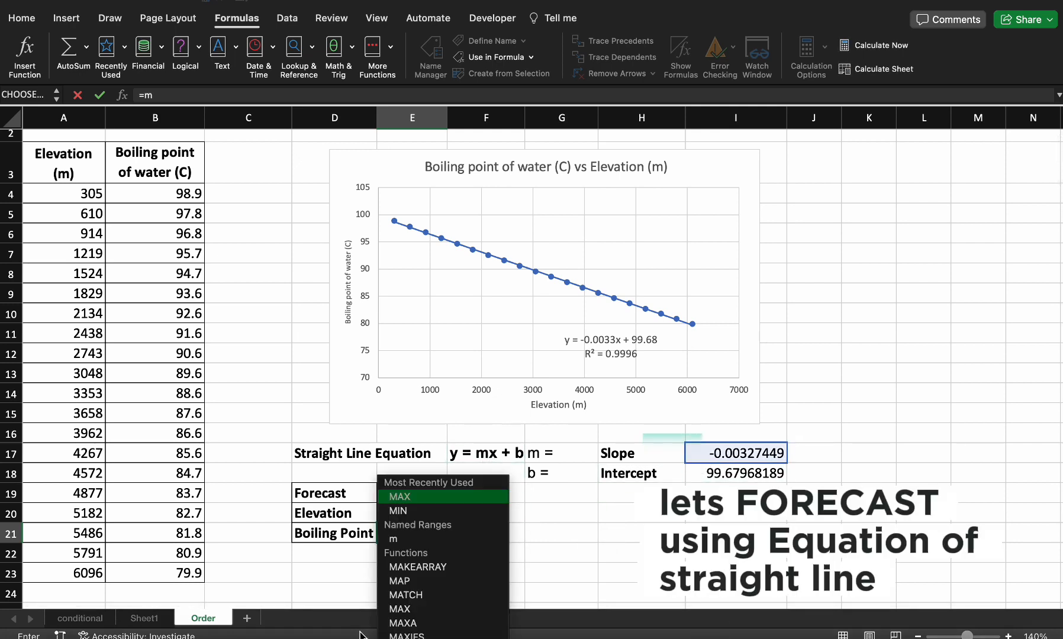
key("Down")
key("Down")
key("Down")
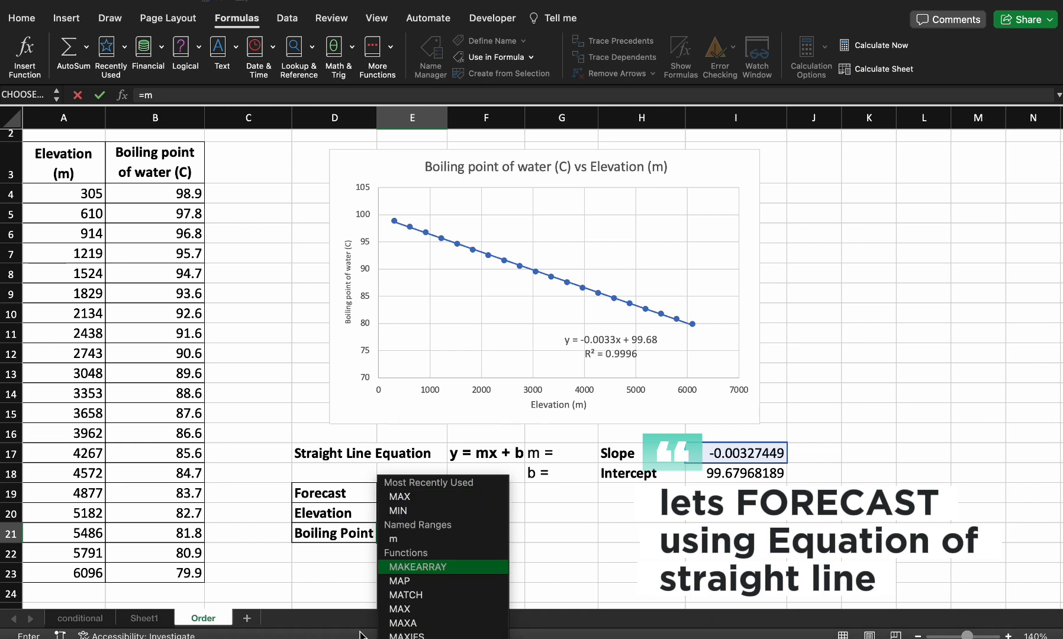
key("Up")
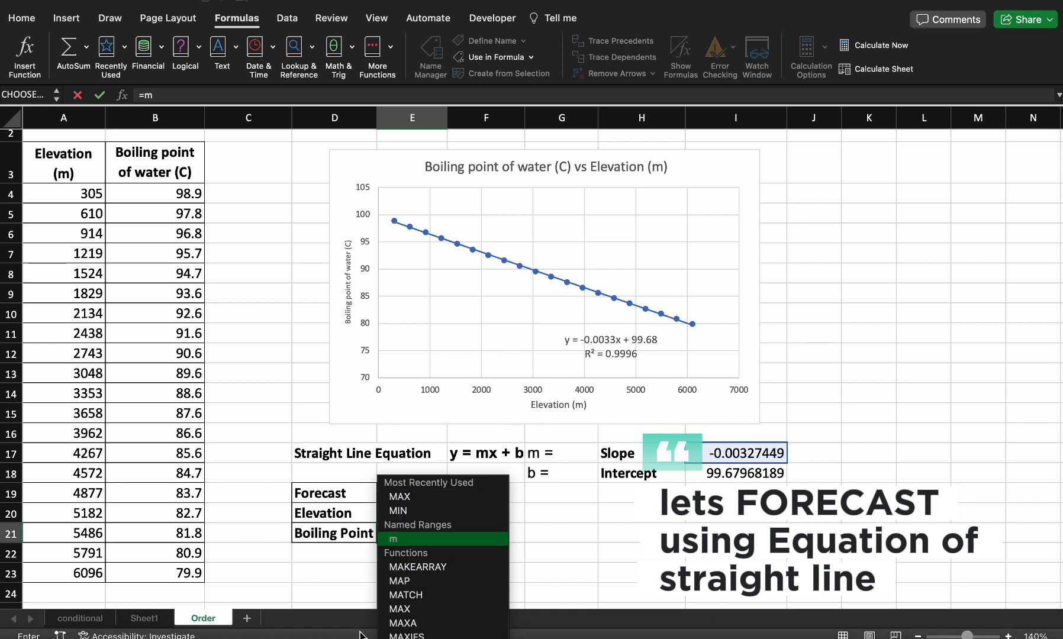
type("*")
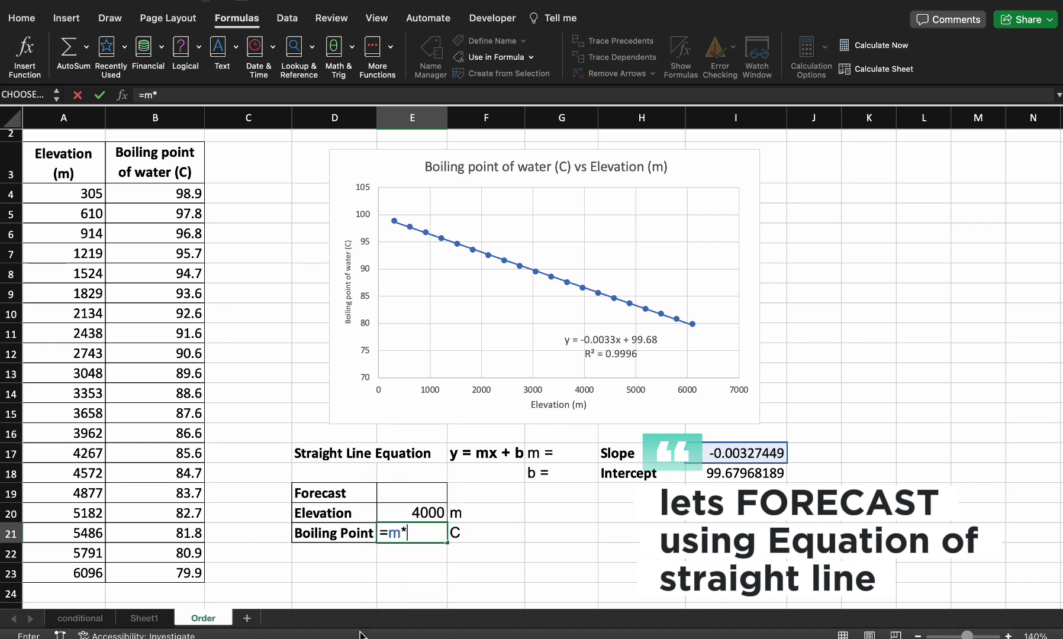
left_click(427, 513)
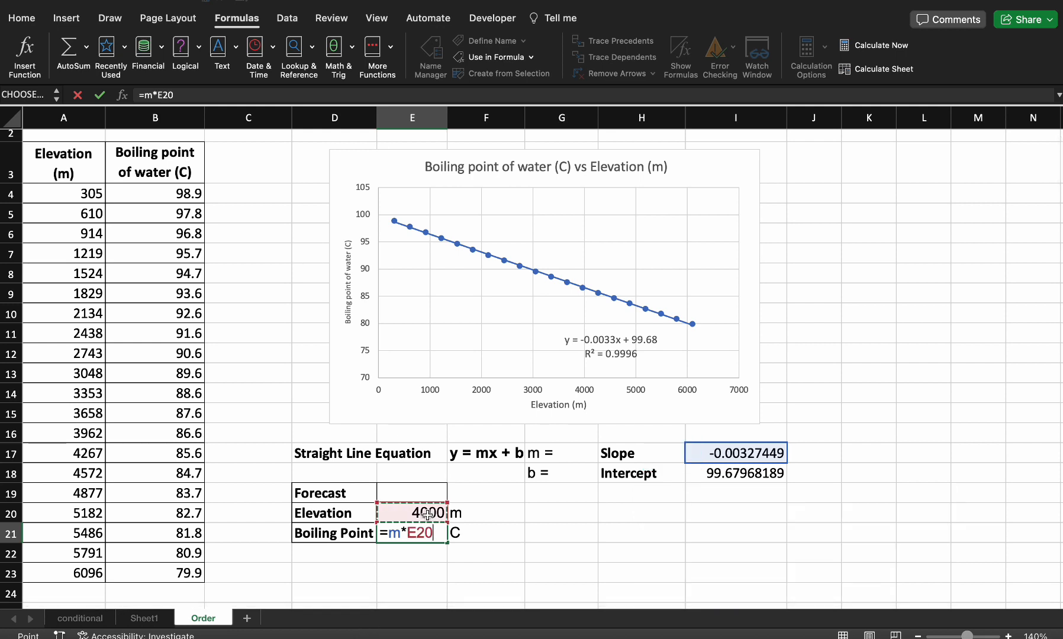
type("+")
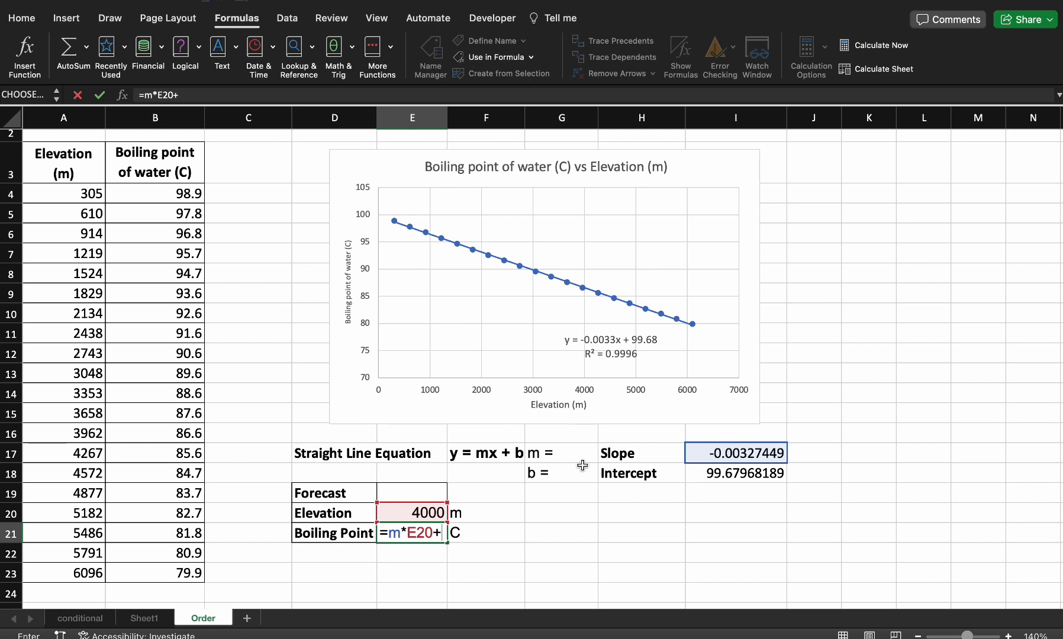
type("b")
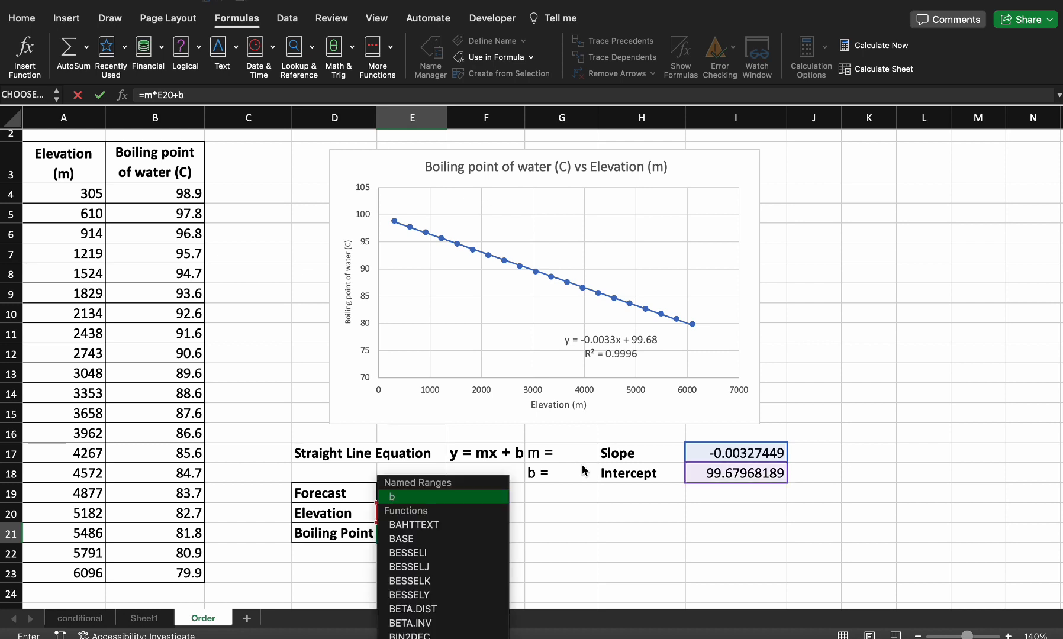
key("Return")
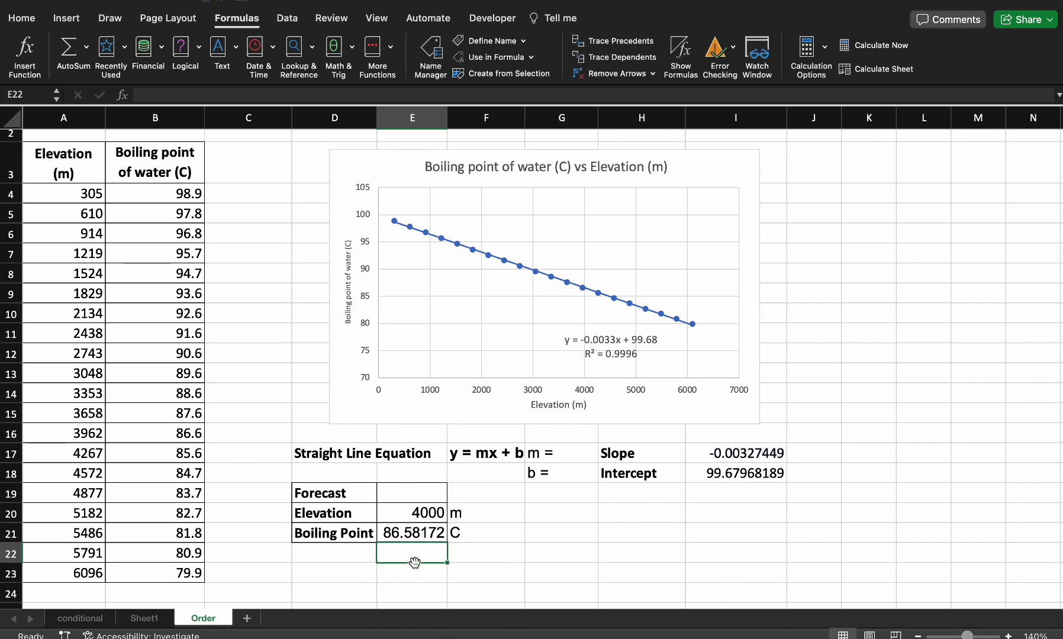
Step: Forecast the boiling point in E22 with =FORECAST.LINEAR(E20,B4:B23,A4:A23)
type("=")
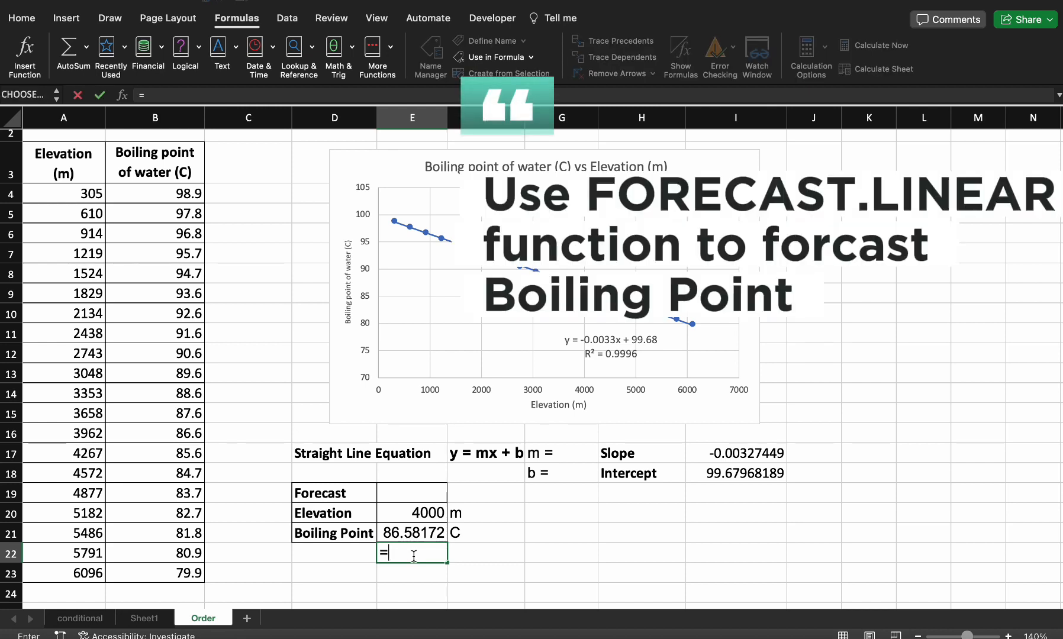
type("fo")
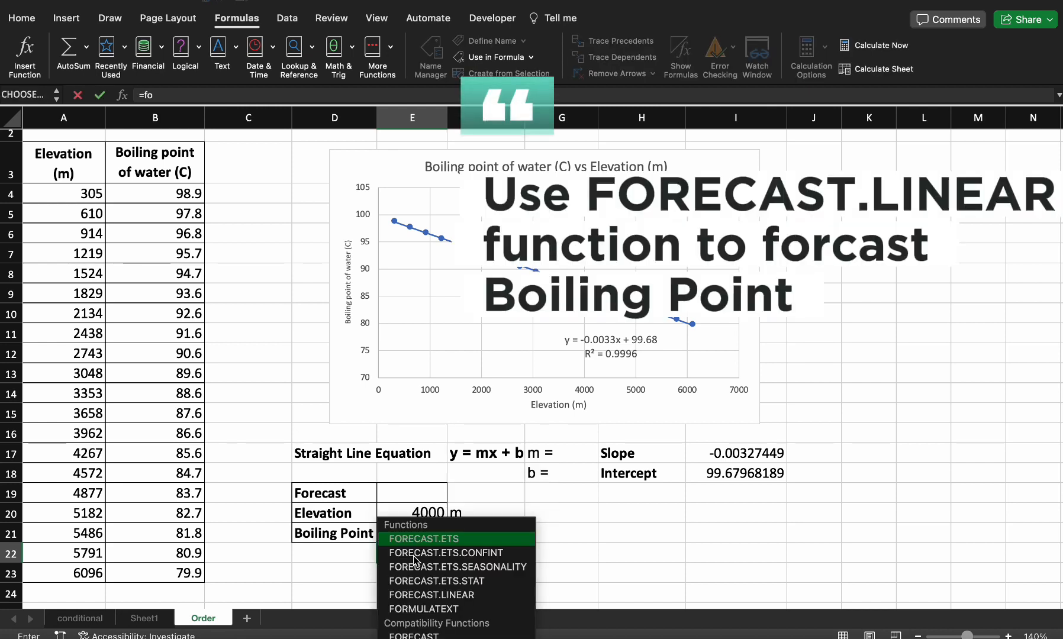
type("r")
left_click(429, 567)
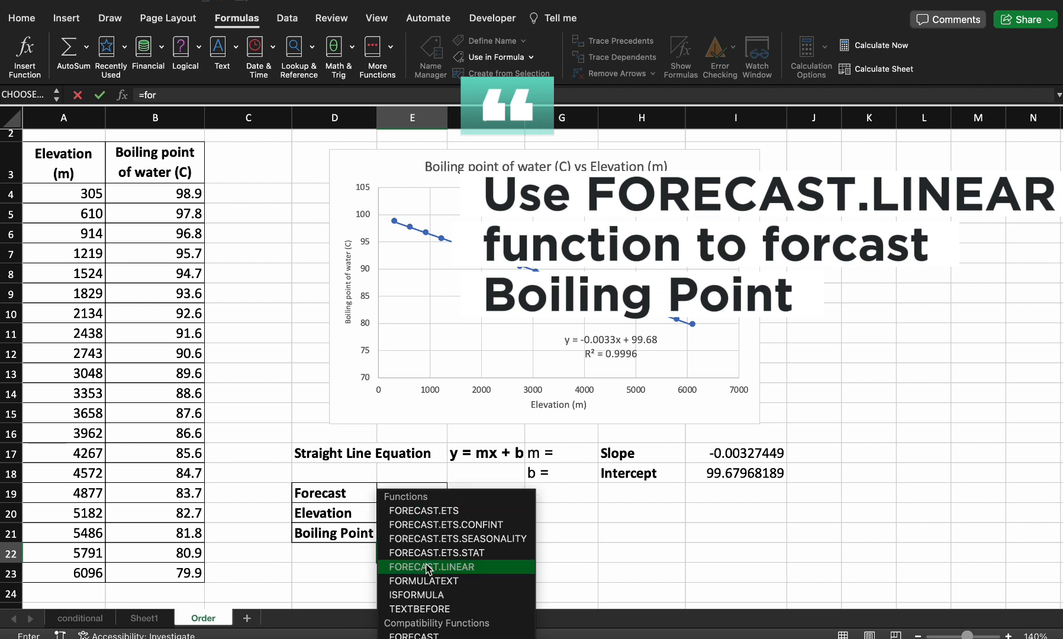
double_click(433, 568)
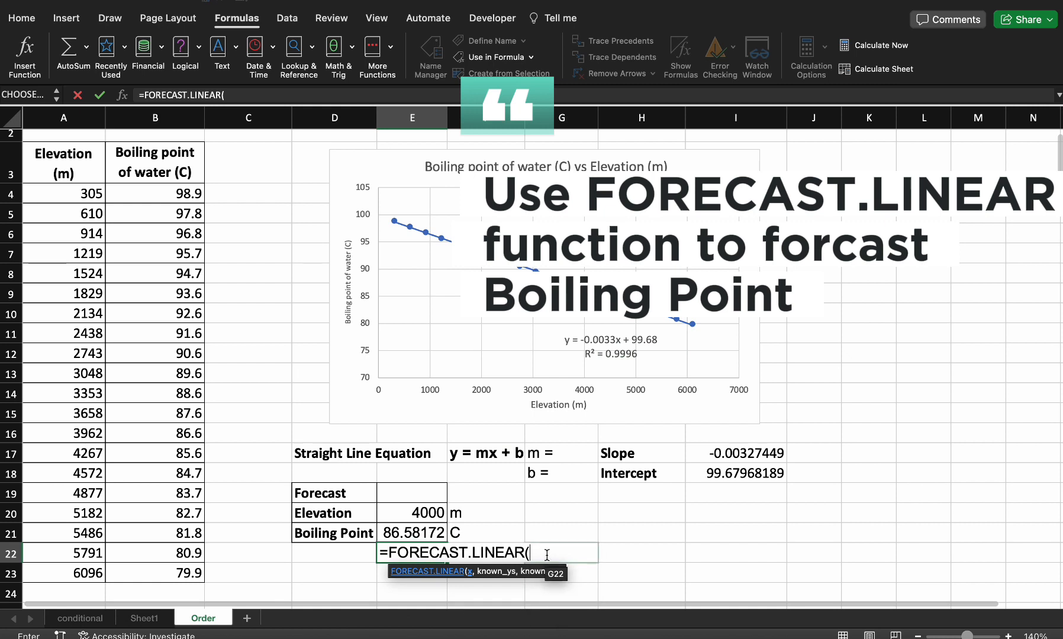
left_click(426, 513)
type(",")
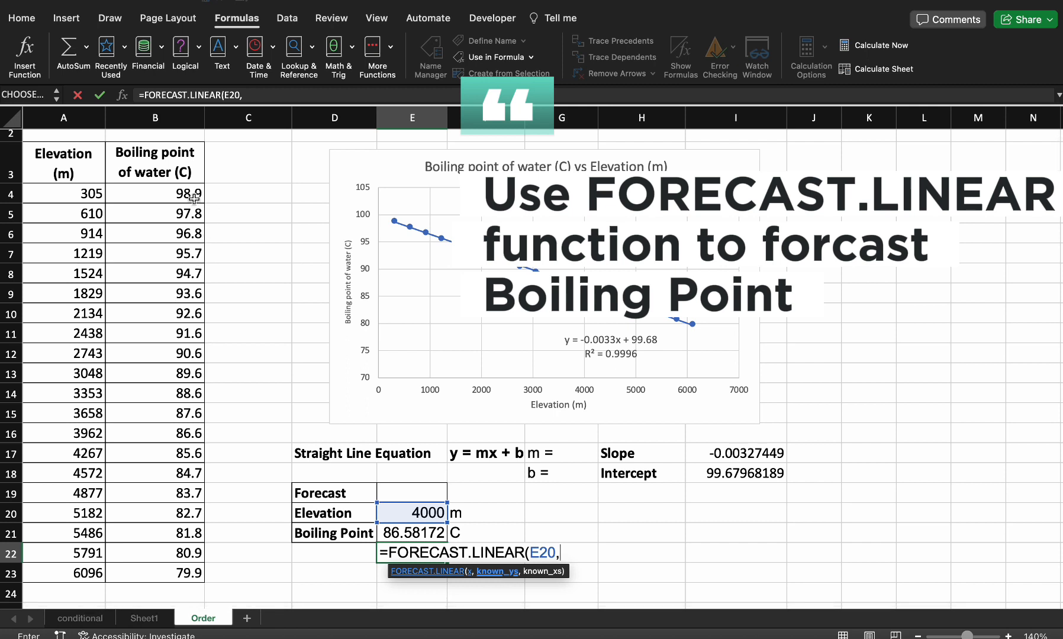
left_click_drag(188, 193, 195, 581)
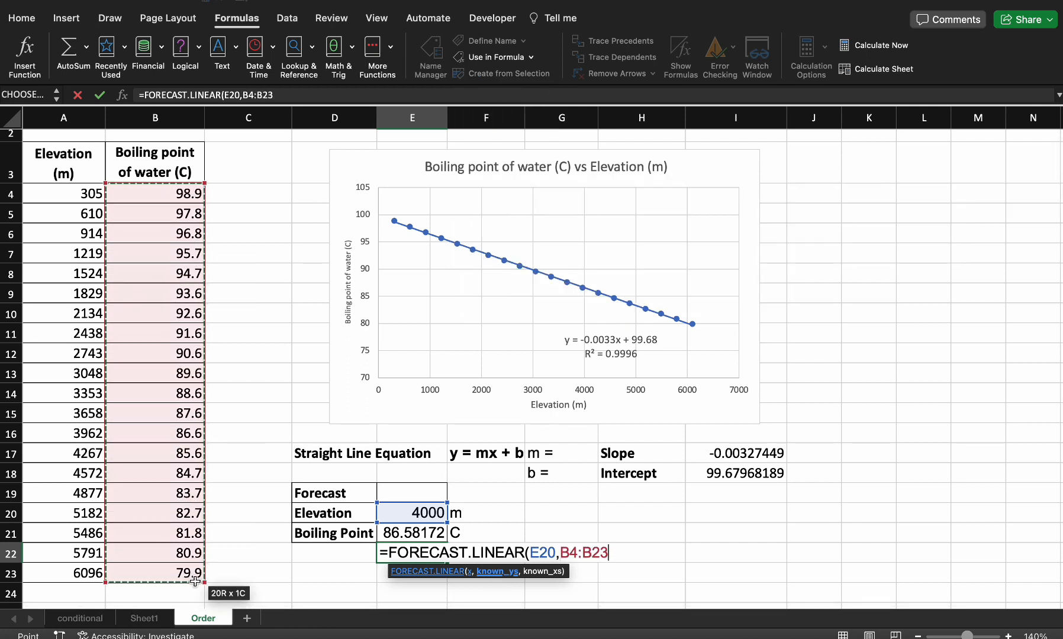
type(",")
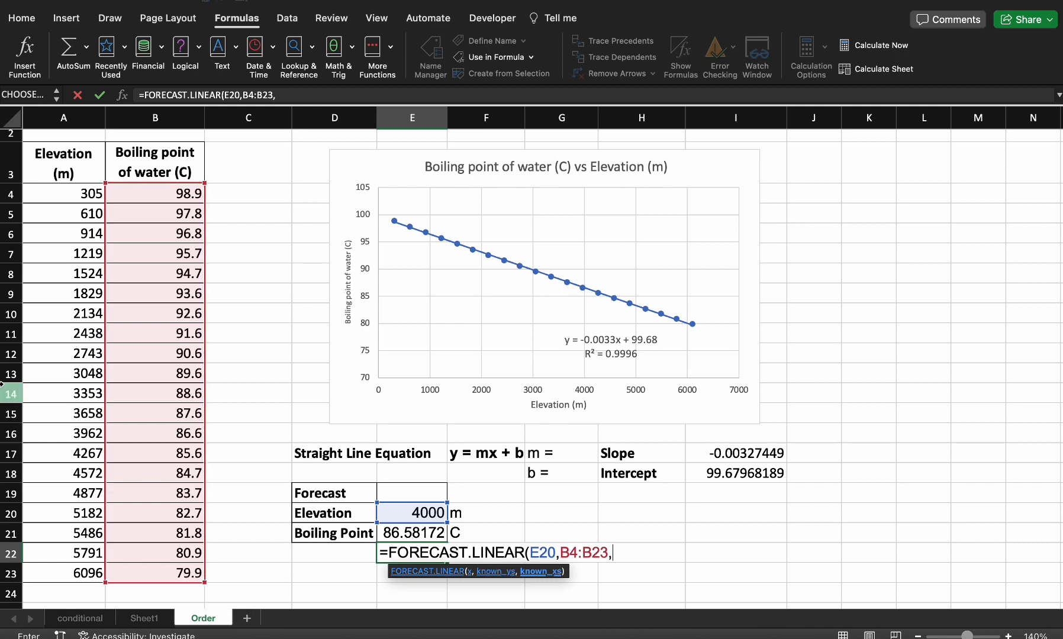
left_click_drag(65, 197, 90, 570)
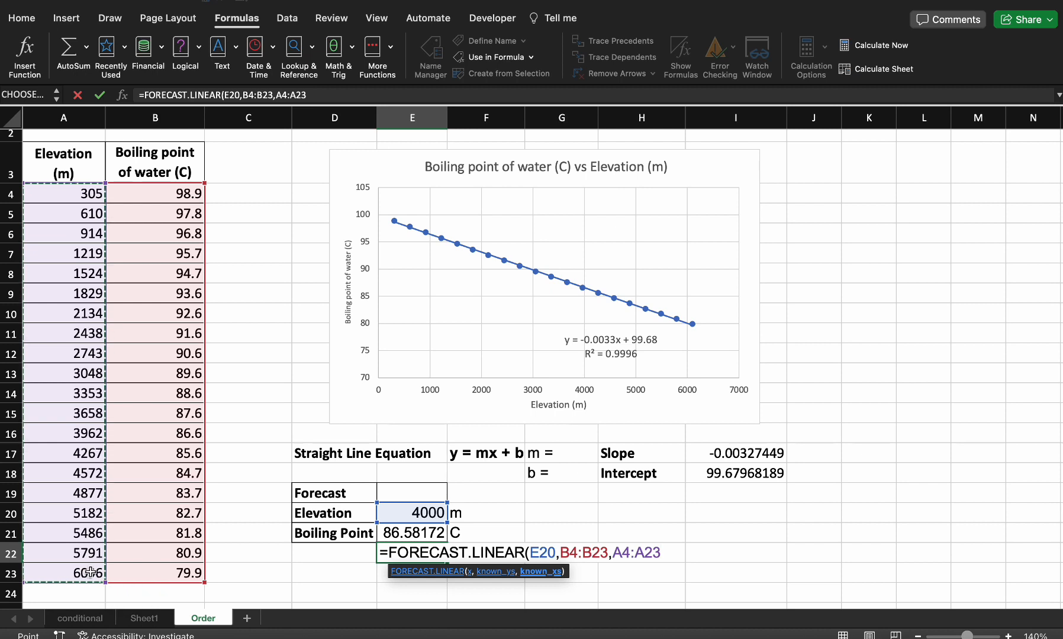
key("Return")
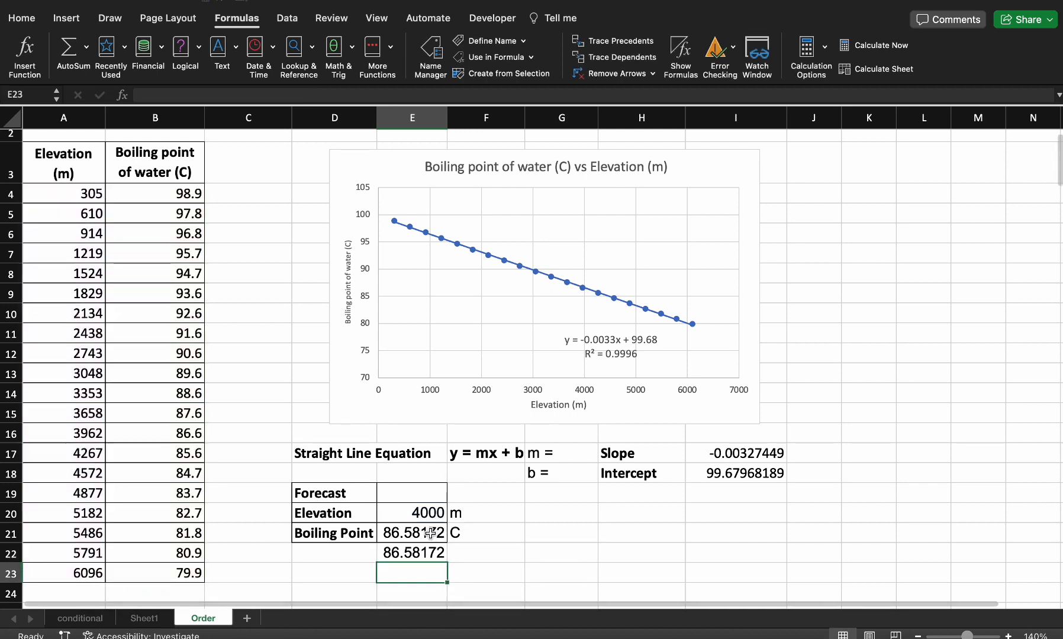
Step: Try the forecast elevations 4500 m and 7000 m in E20, ending with 7000
left_click(433, 510)
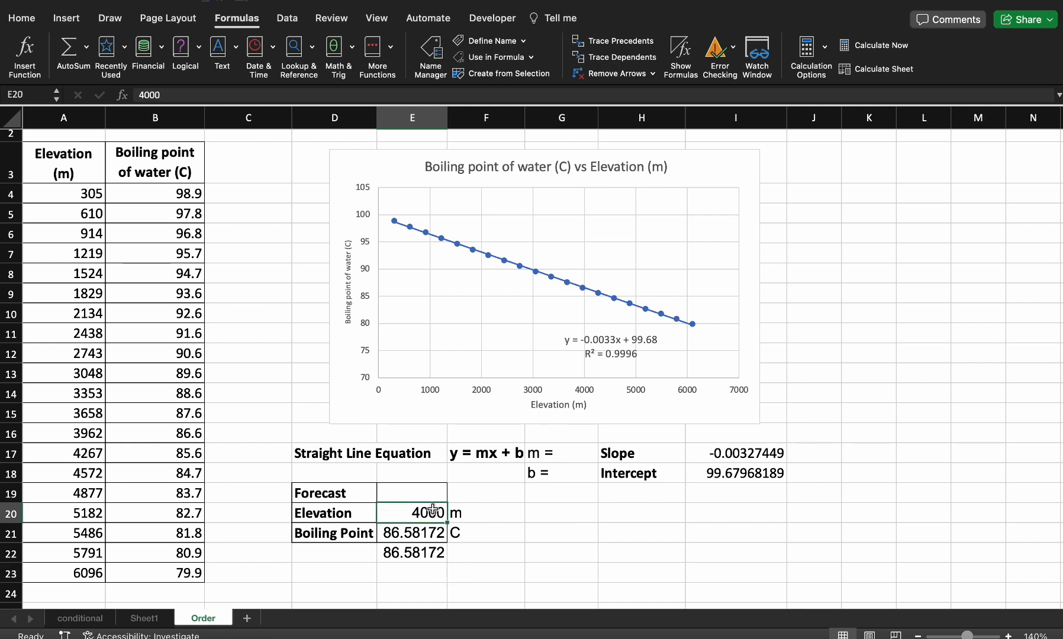
type("4")
key("Return")
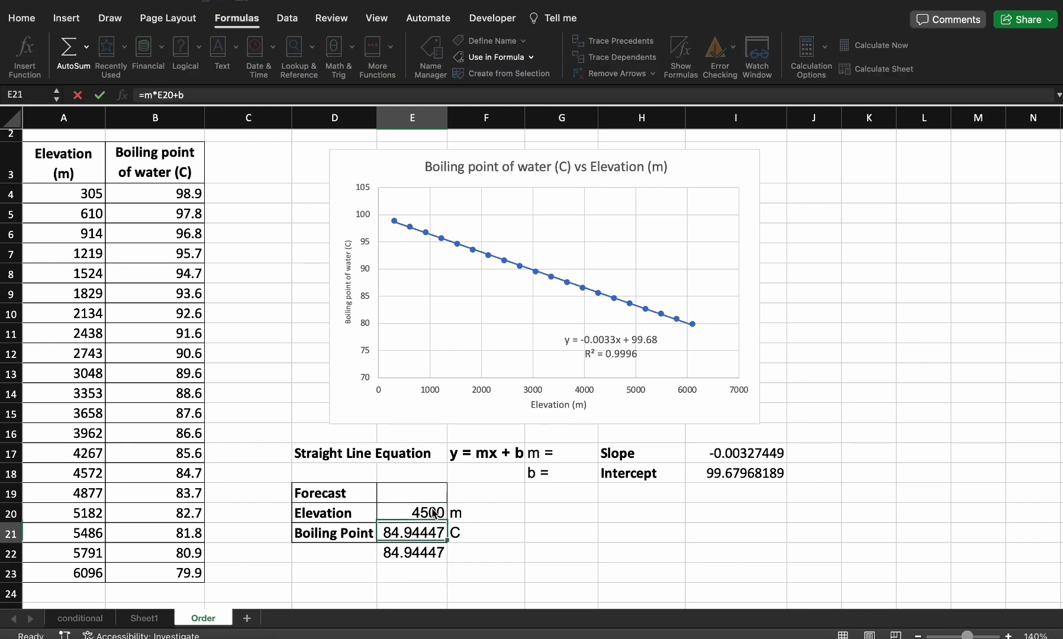
left_click(428, 509)
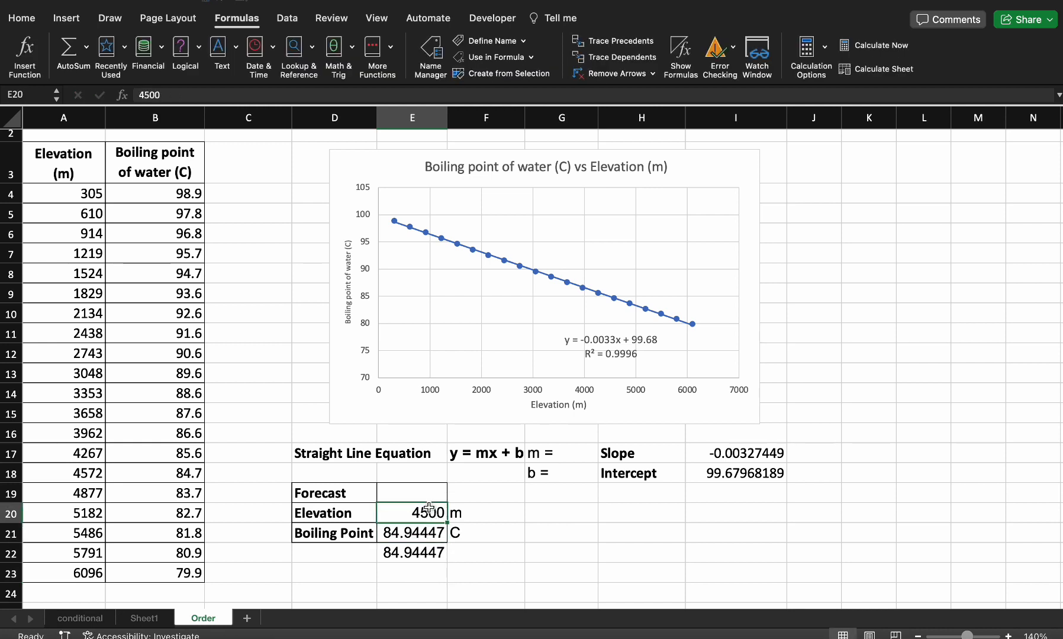
type("70")
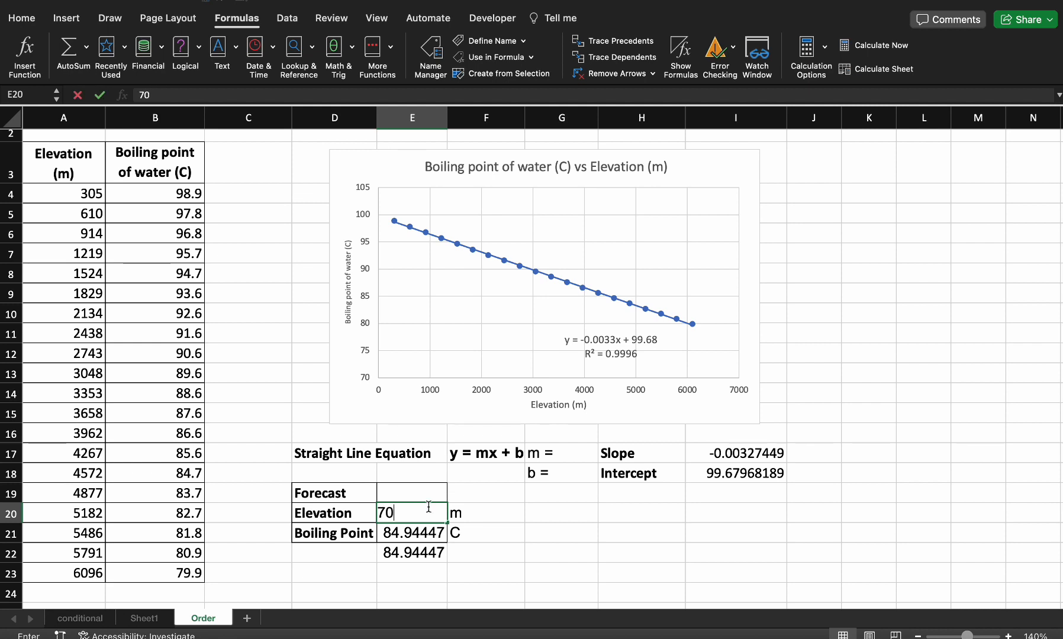
type("00")
key("Return")
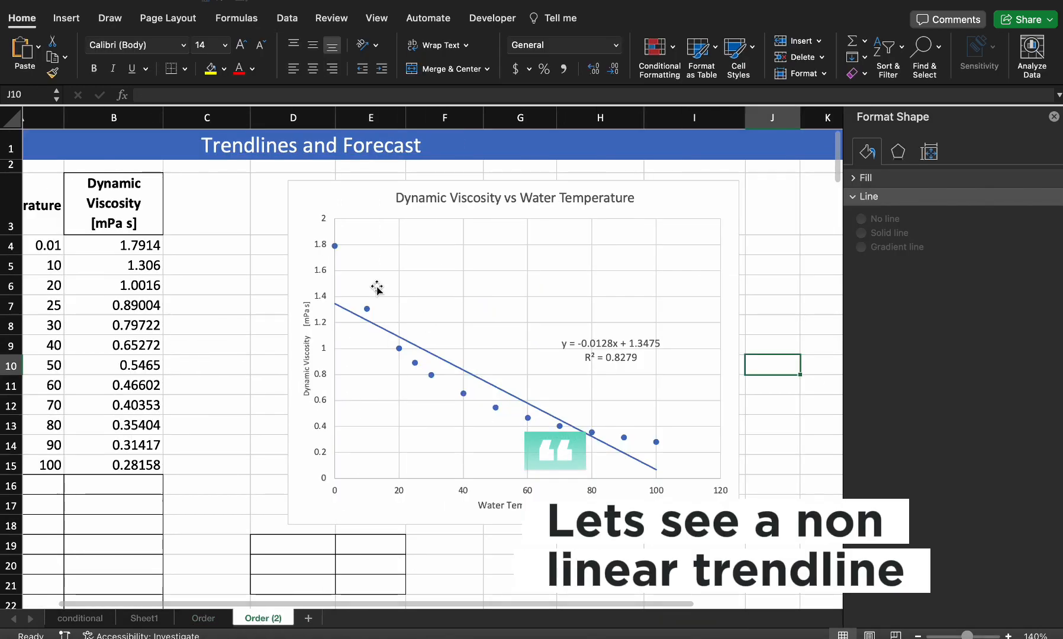
Step: In the Dynamic Viscosity vs Water Temperature chart, add an order 2 polynomial trendline and delete the linear trendline with its equation
double_click(561, 420)
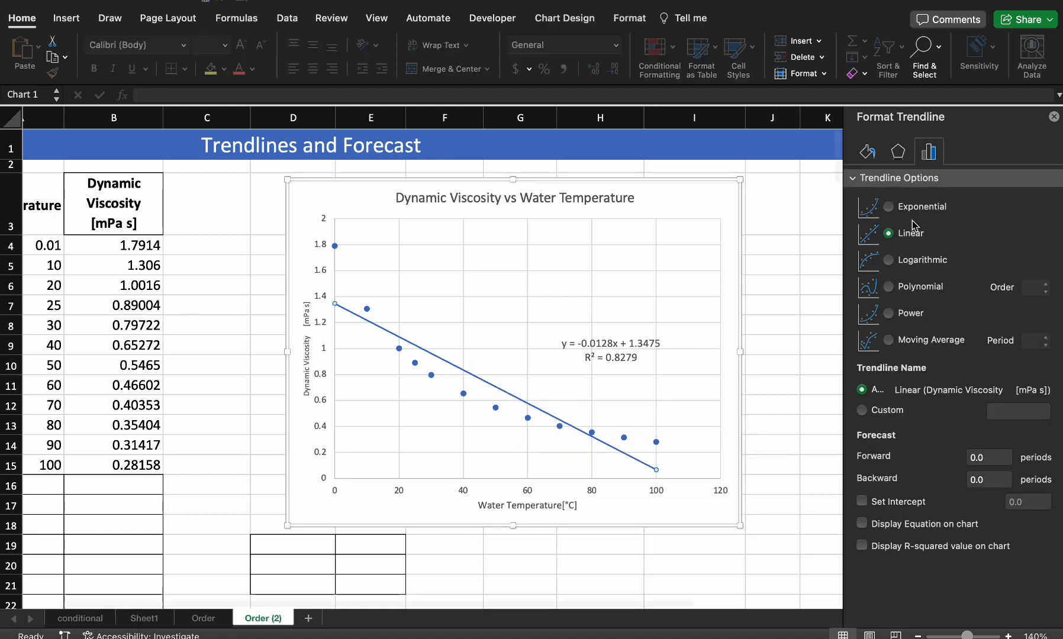
left_click(903, 289)
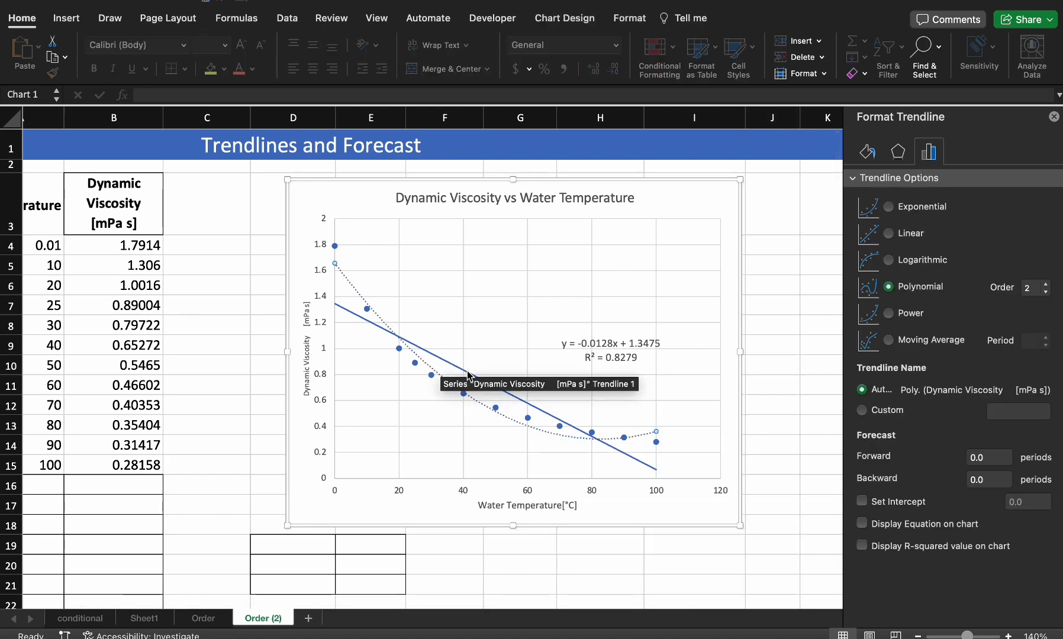
left_click(500, 398)
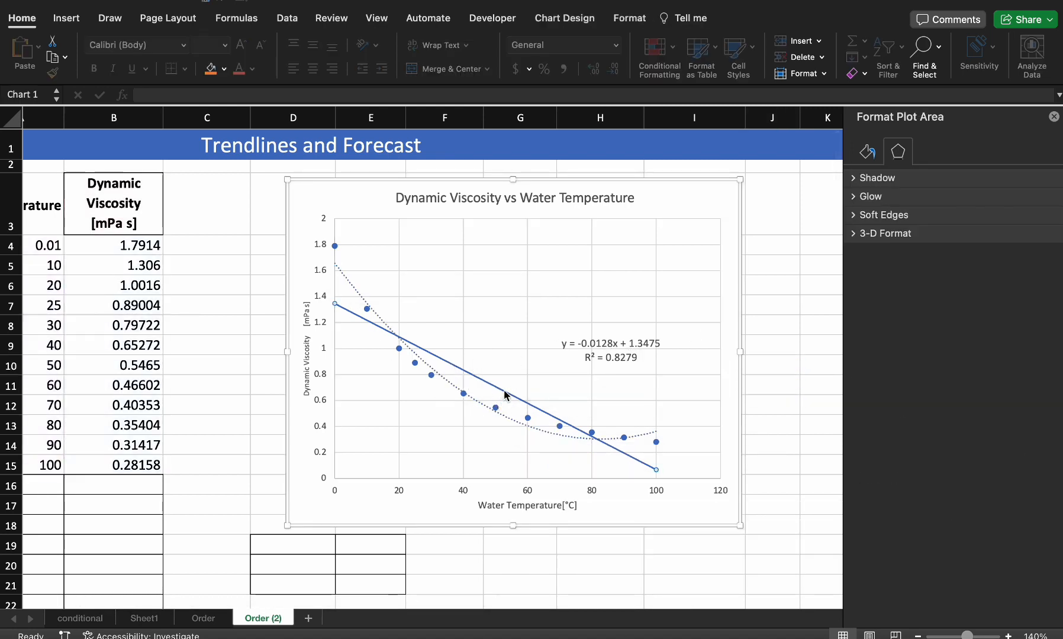
left_click(504, 391)
key("Delete")
Step: Display the polynomial trendline's equation and R-squared value, and move their label into the empty area above the curve
left_click(487, 407)
left_click(928, 152)
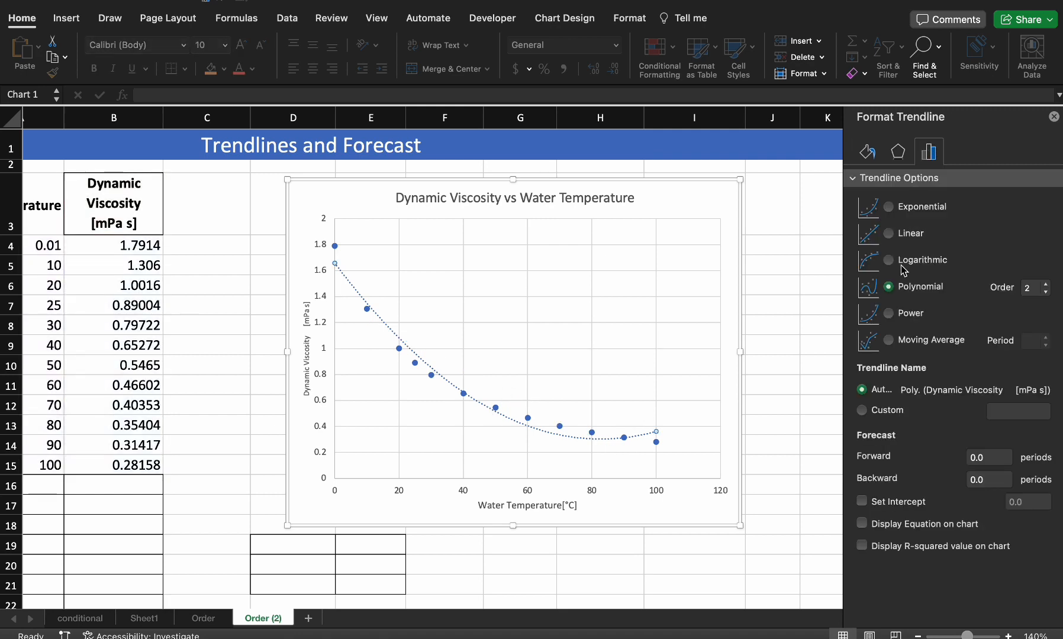
left_click(1029, 288)
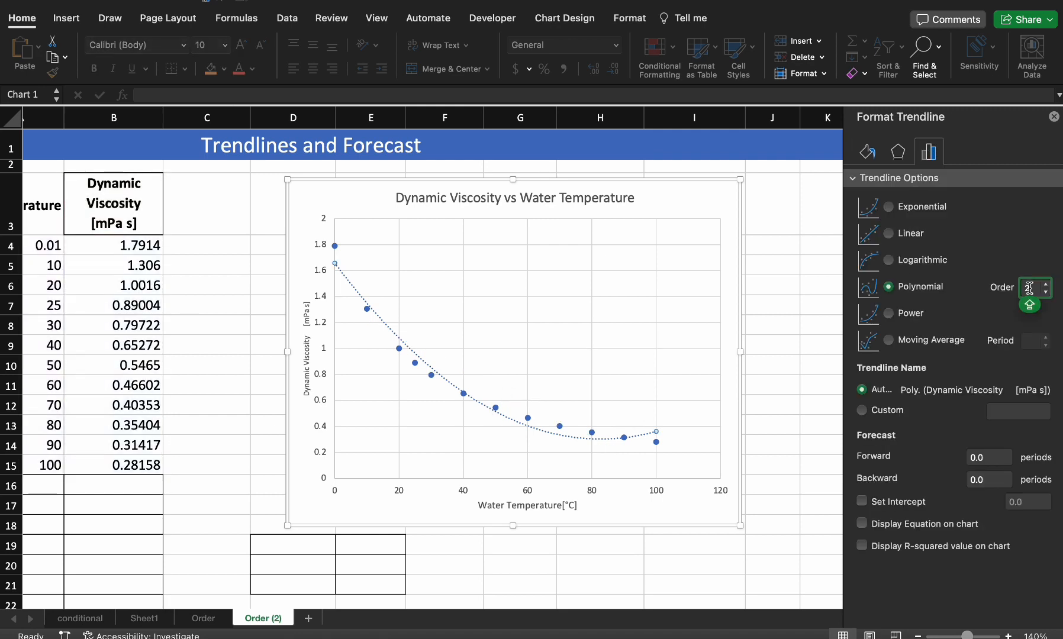
left_click(861, 522)
left_click(861, 545)
left_click_drag(651, 442, 659, 343)
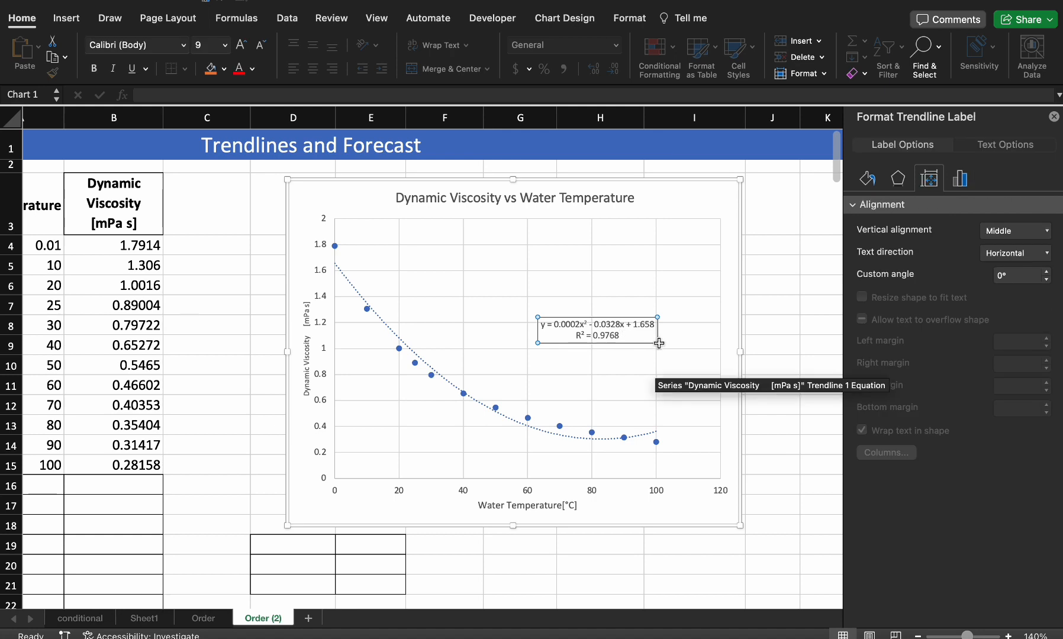
Step: Change the polynomial trendline's dash type to a solid line
left_click(653, 432)
left_click(867, 153)
left_click(1037, 357)
left_click(1010, 376)
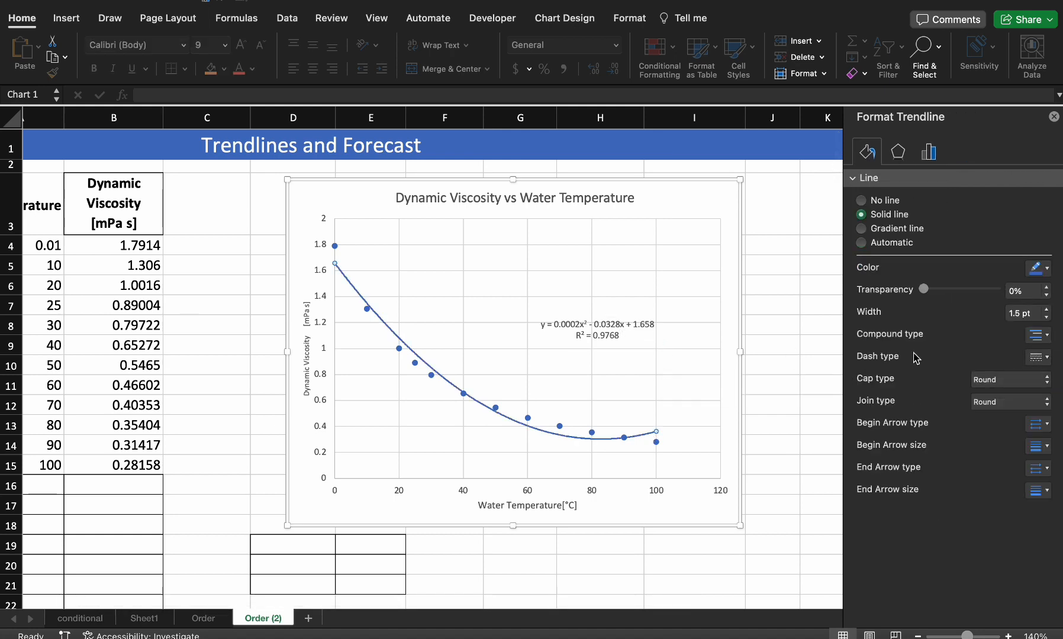
Step: Set the polynomial trendline's order to 3
left_click(929, 152)
left_click(1022, 287)
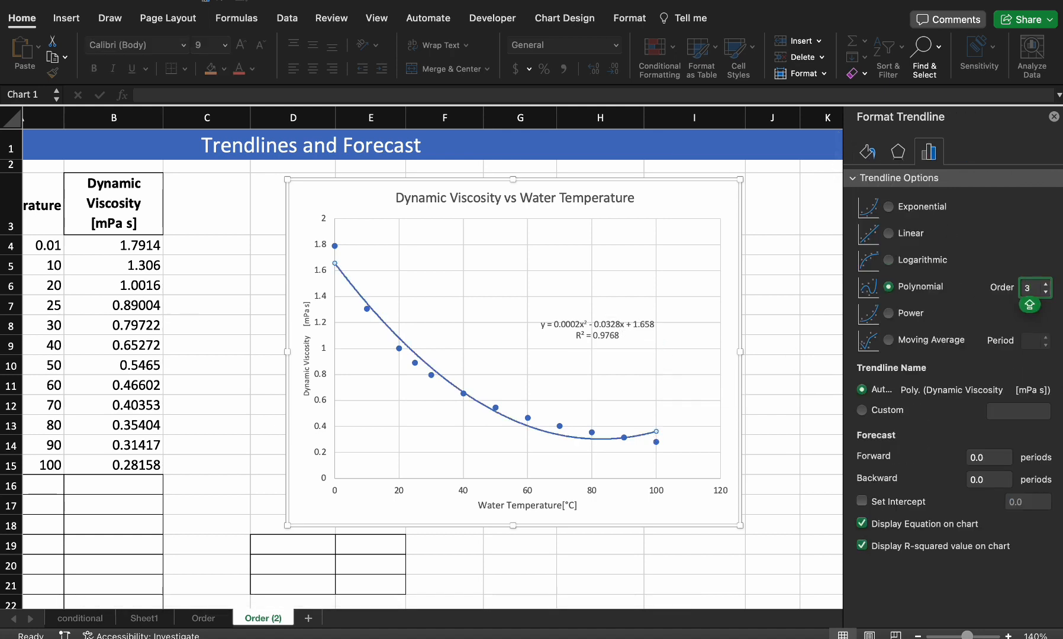